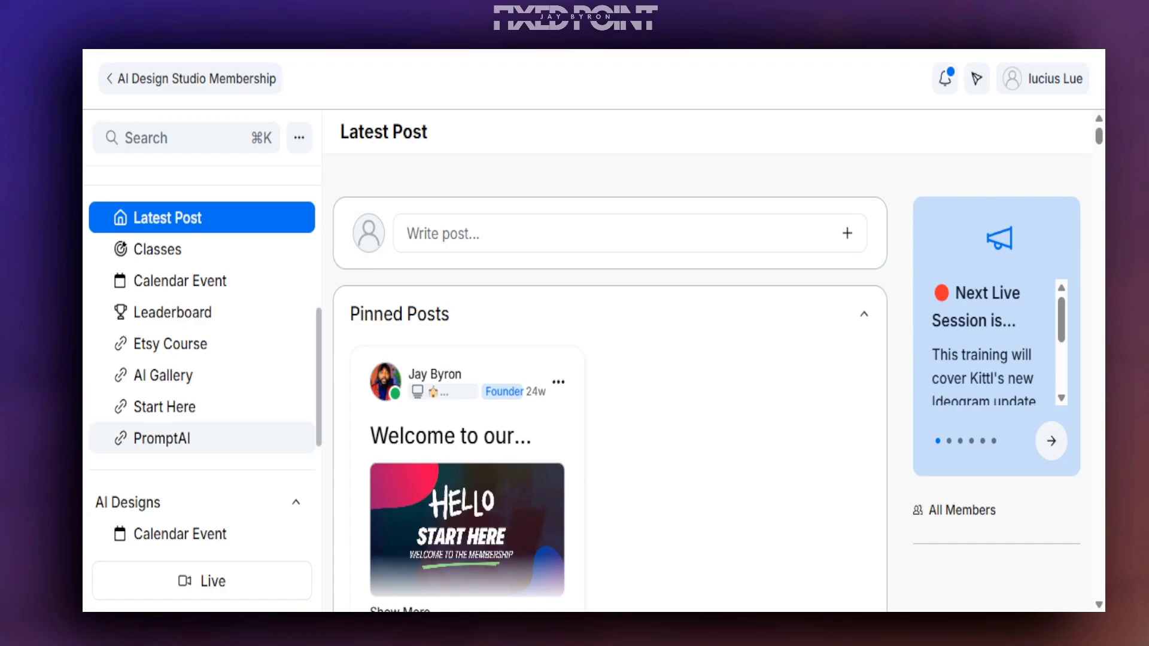
Step: Open the Creative Prompt AI page from the PromptAI link in the membership sidebar
left_click(120, 440)
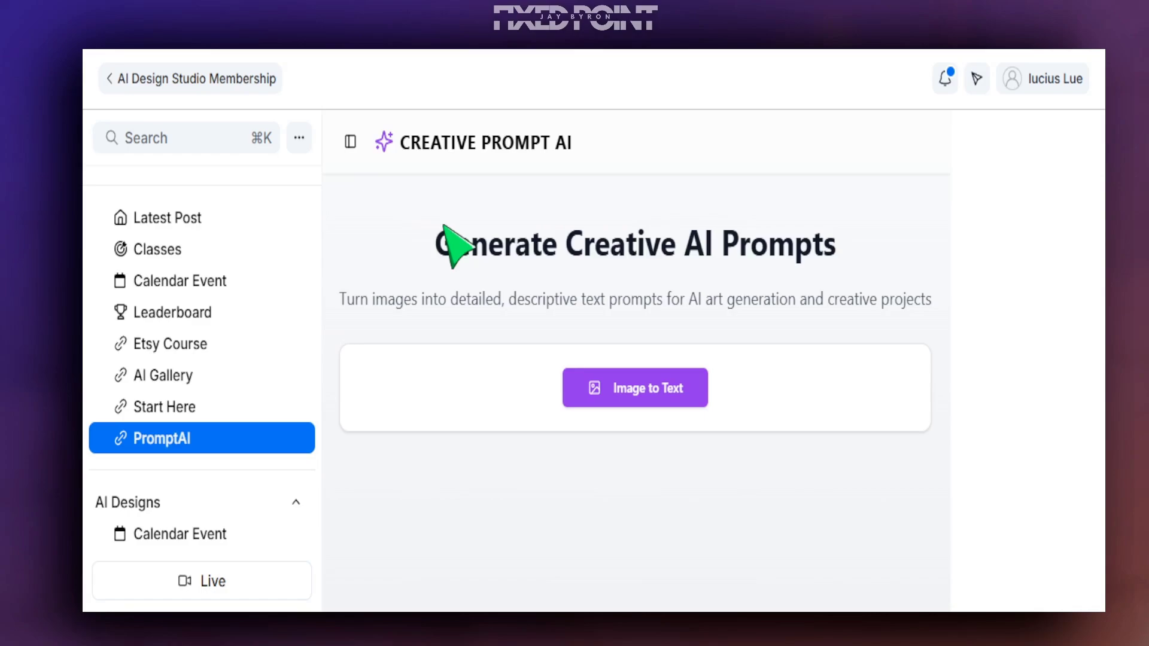
Step: Open Image to Text's Upload Image for Description dialog on its Paste tab
left_click(636, 389)
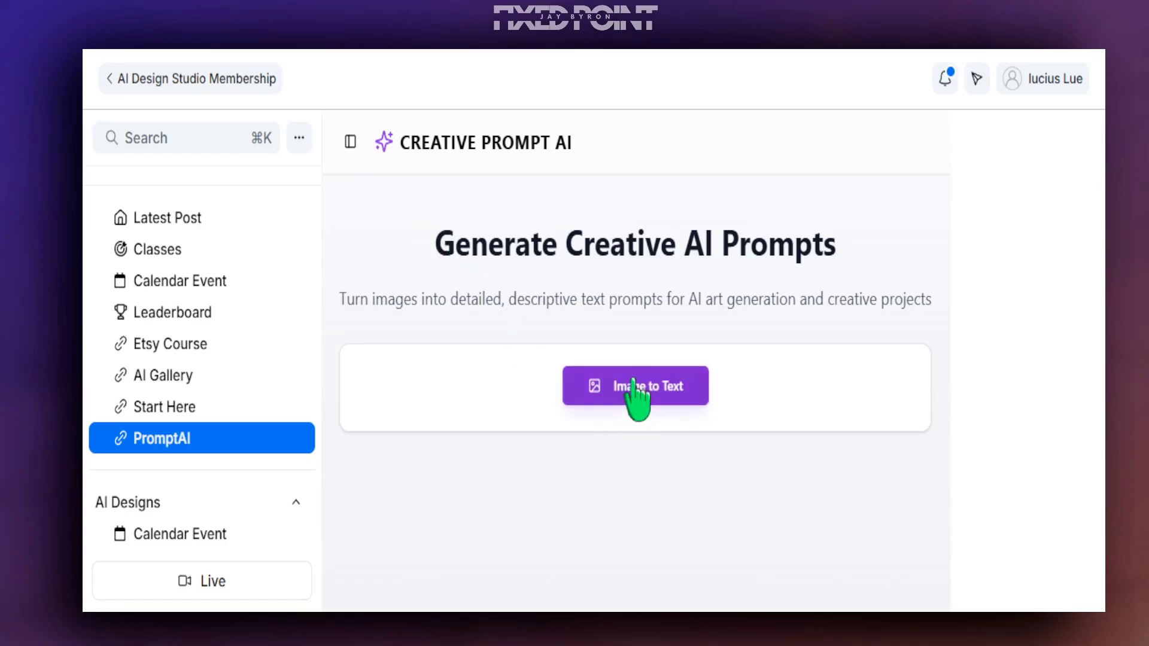
left_click(627, 398)
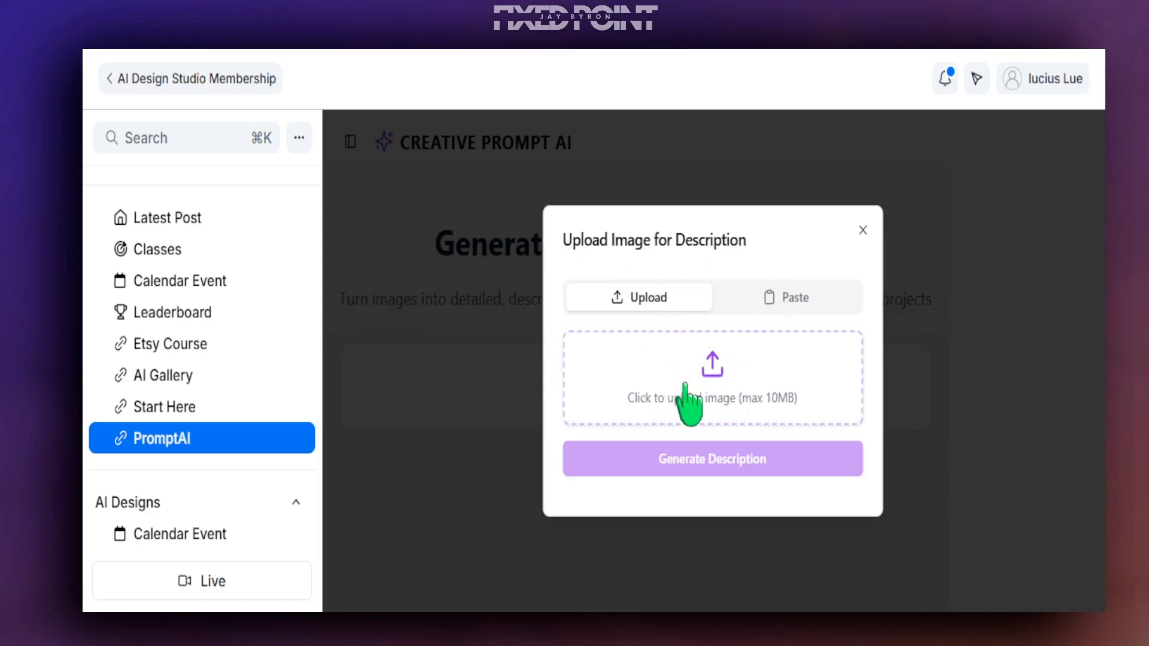
left_click(785, 296)
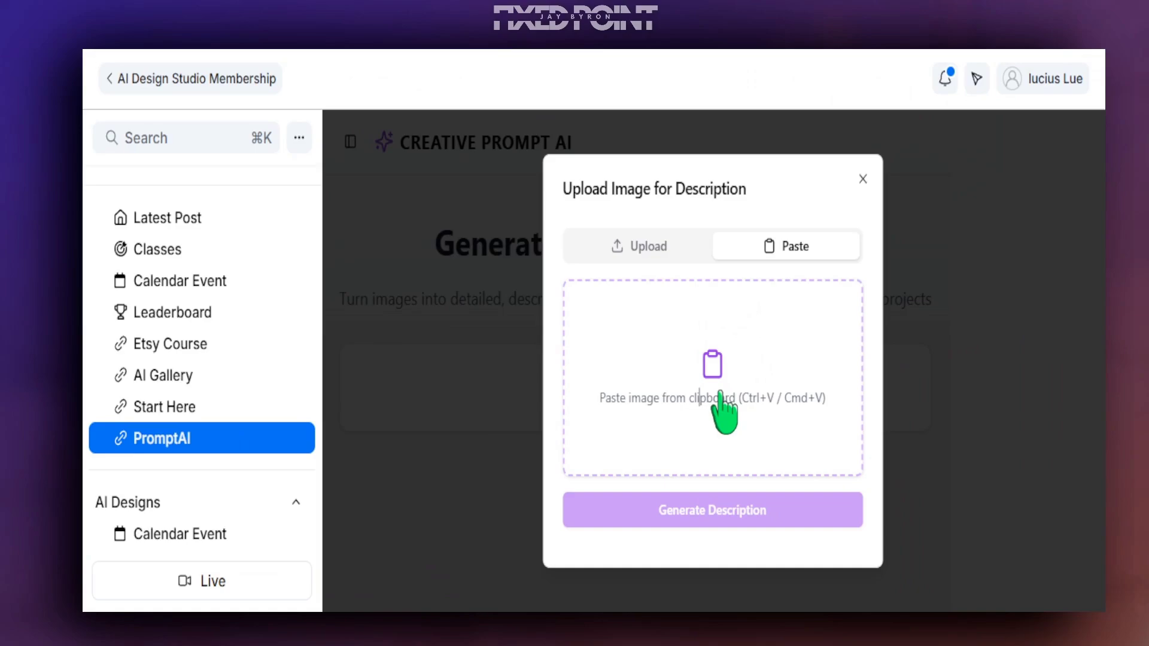
Step: Paste the Highland cow tumbler photo and generate its text description
key("super+v")
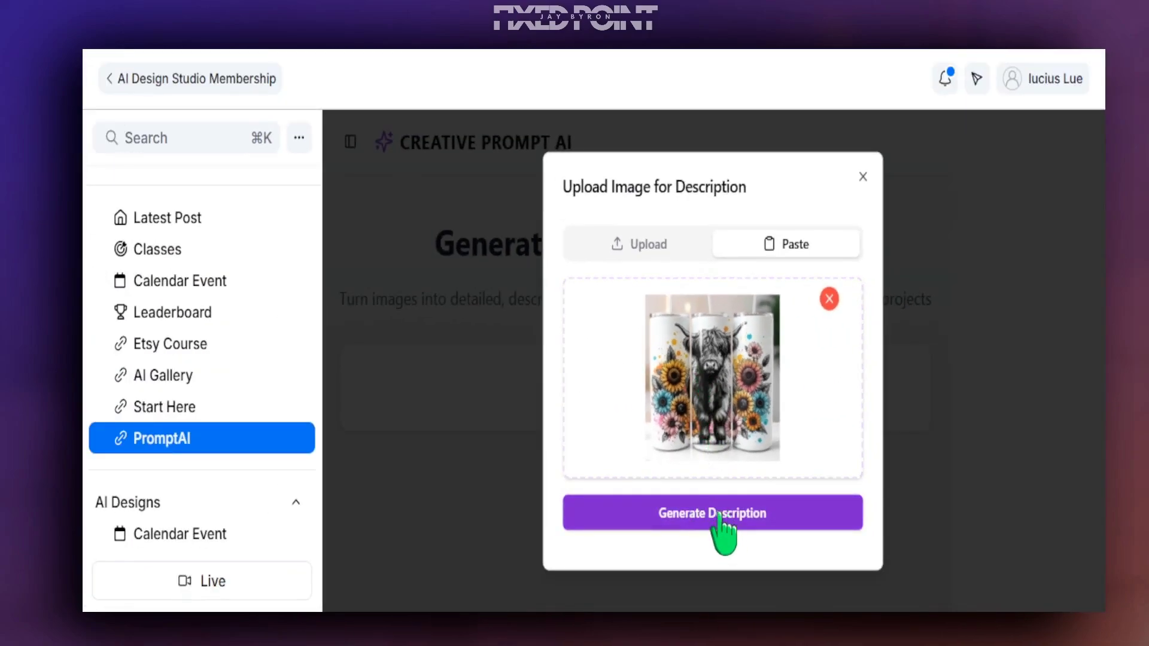
left_click(721, 516)
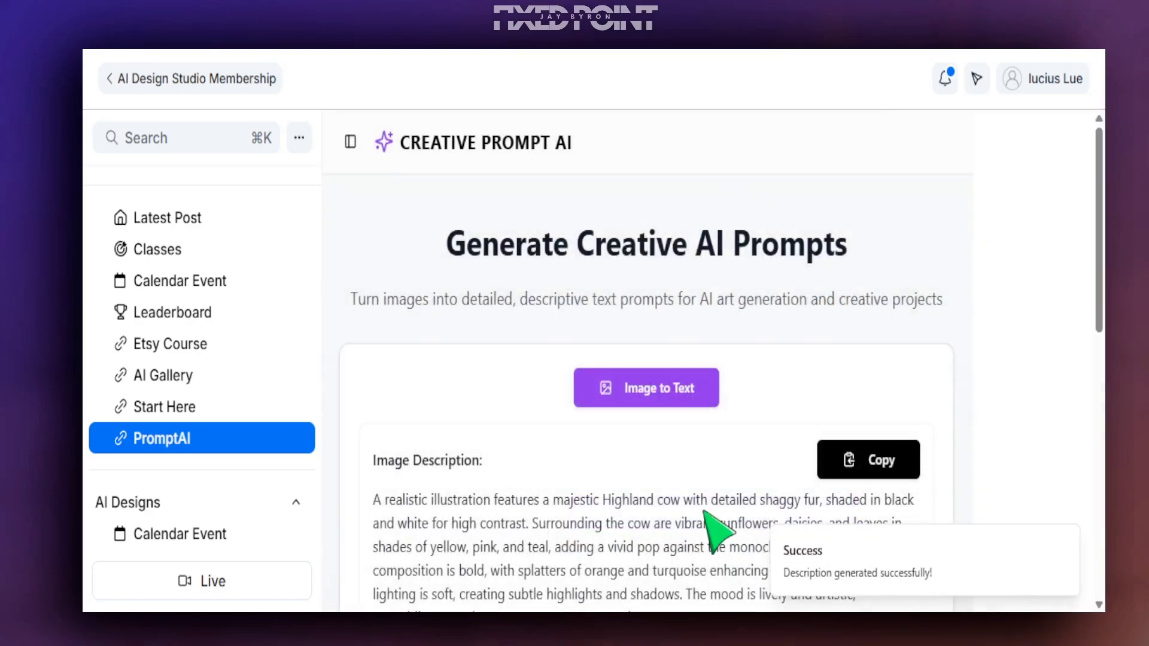
scroll(716, 521, "down", 7)
scroll(715, 527, "down", 3)
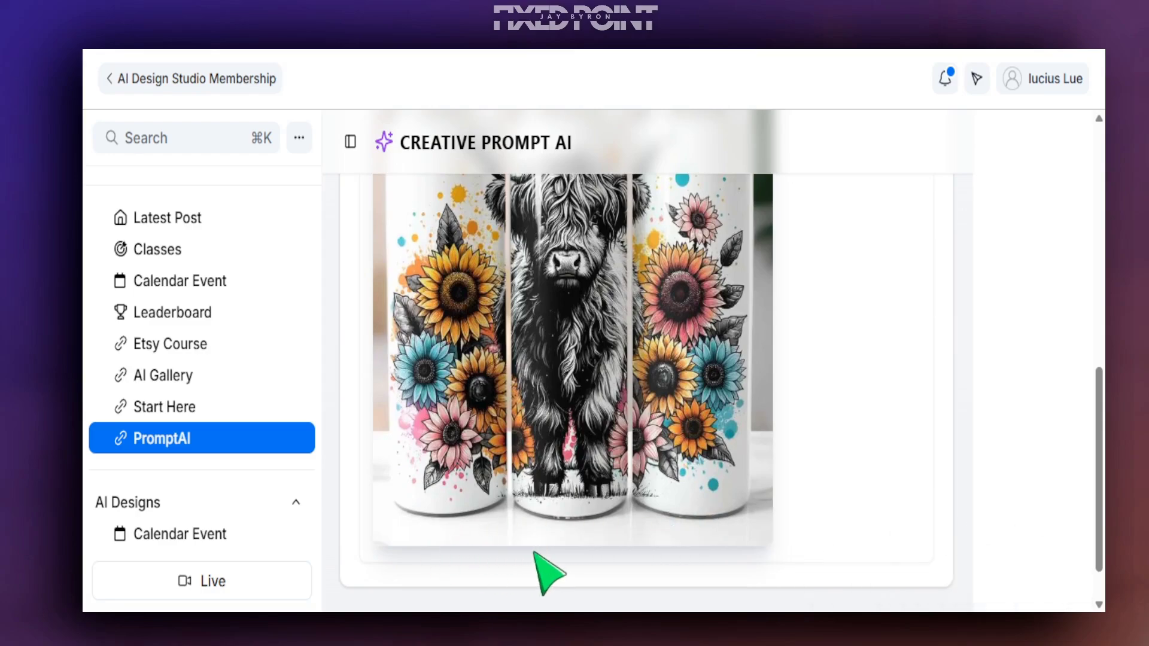
scroll(542, 566, "up", 4)
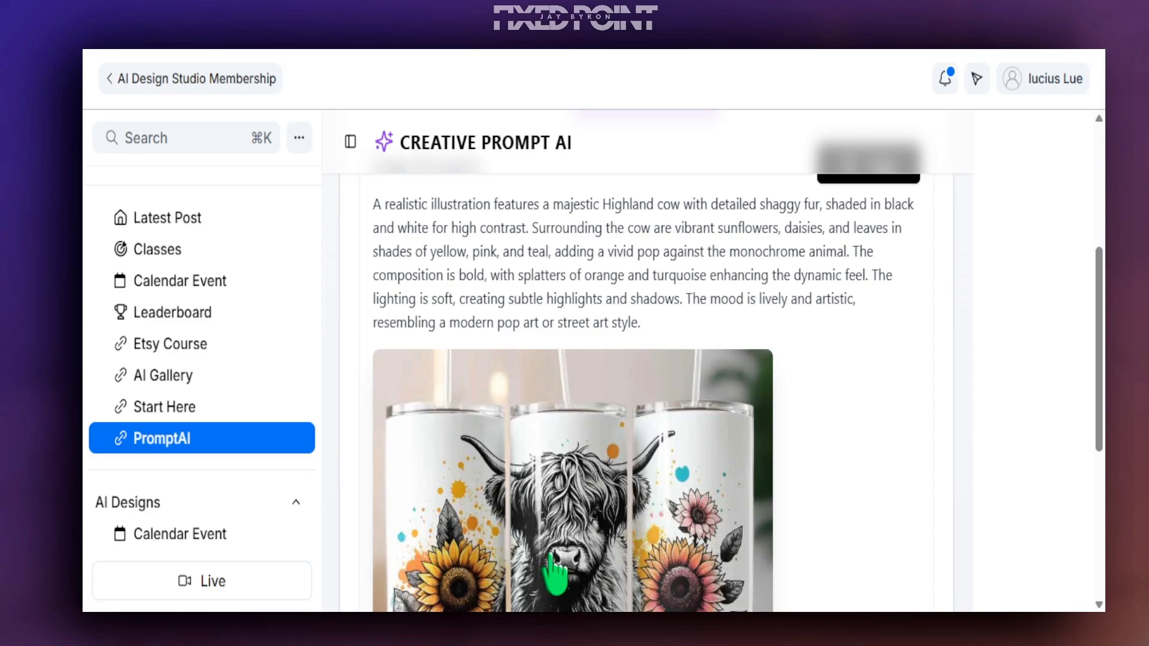
scroll(554, 575, "down", 2)
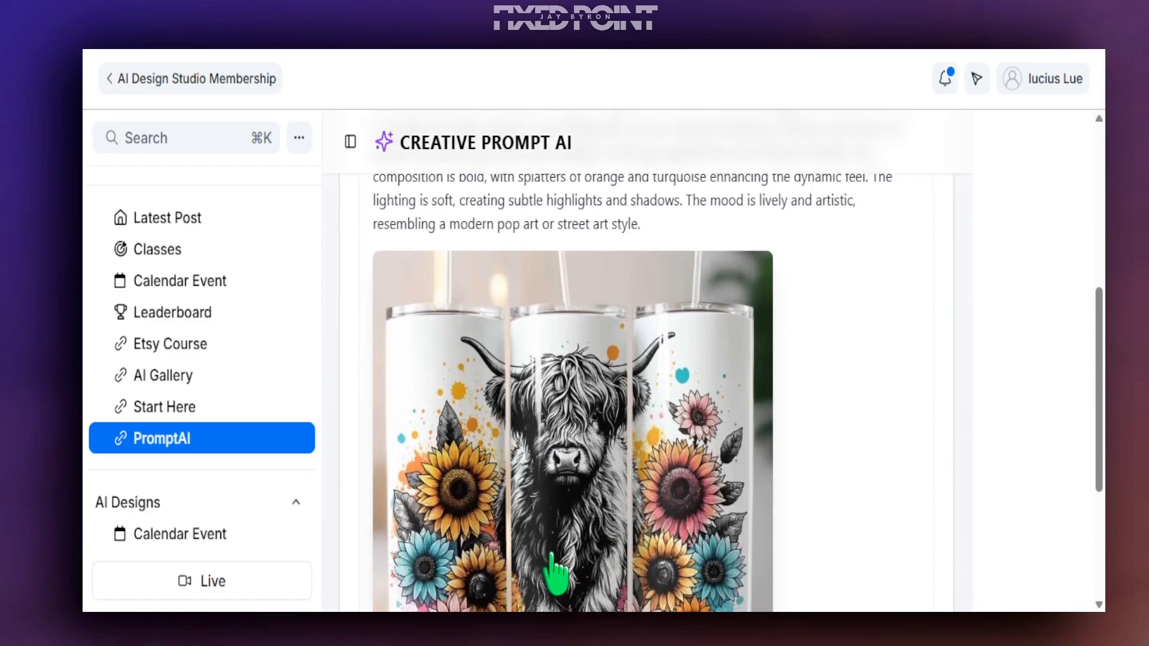
scroll(554, 572, "up", 4)
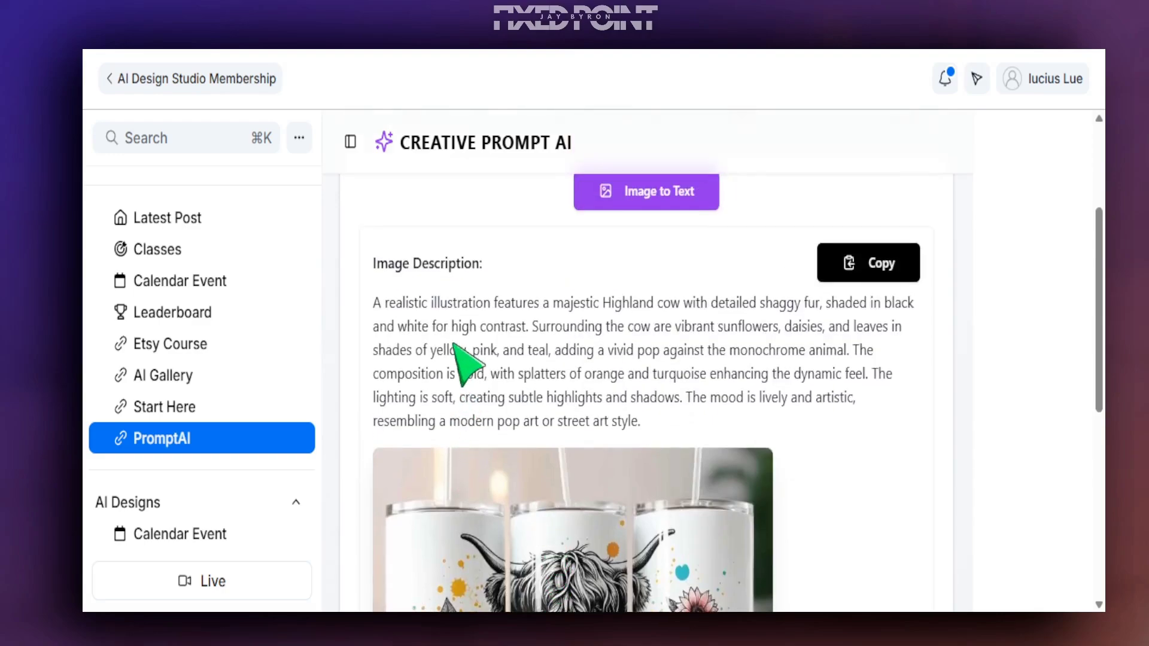
scroll(431, 365, "up", 2)
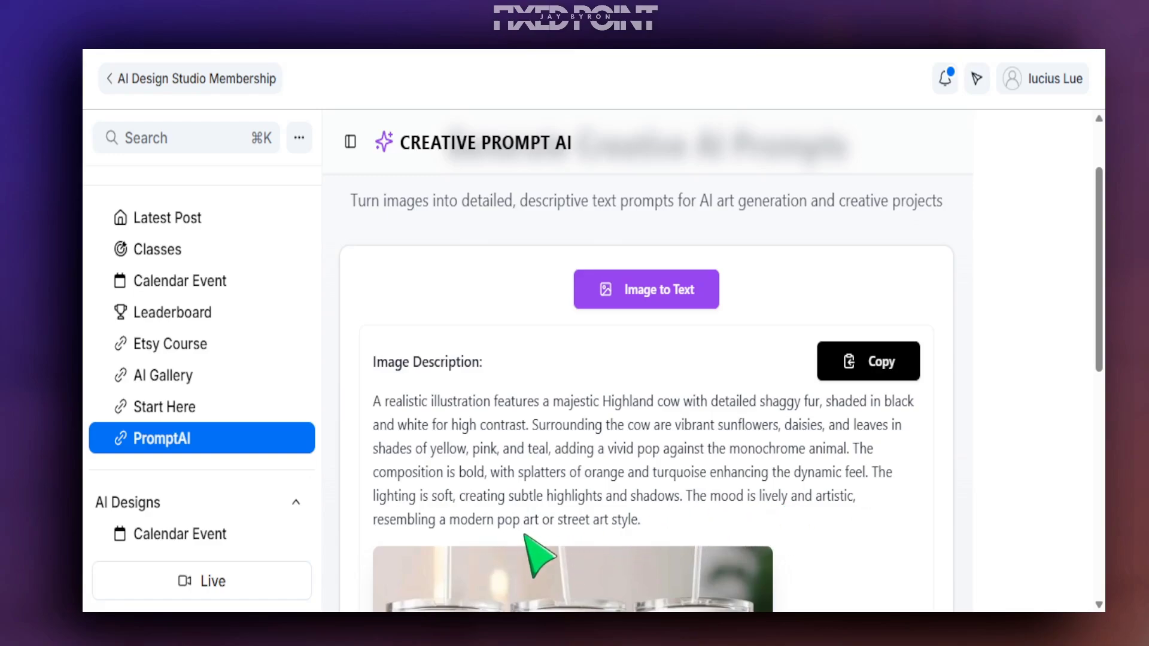
scroll(637, 533, "down", 6)
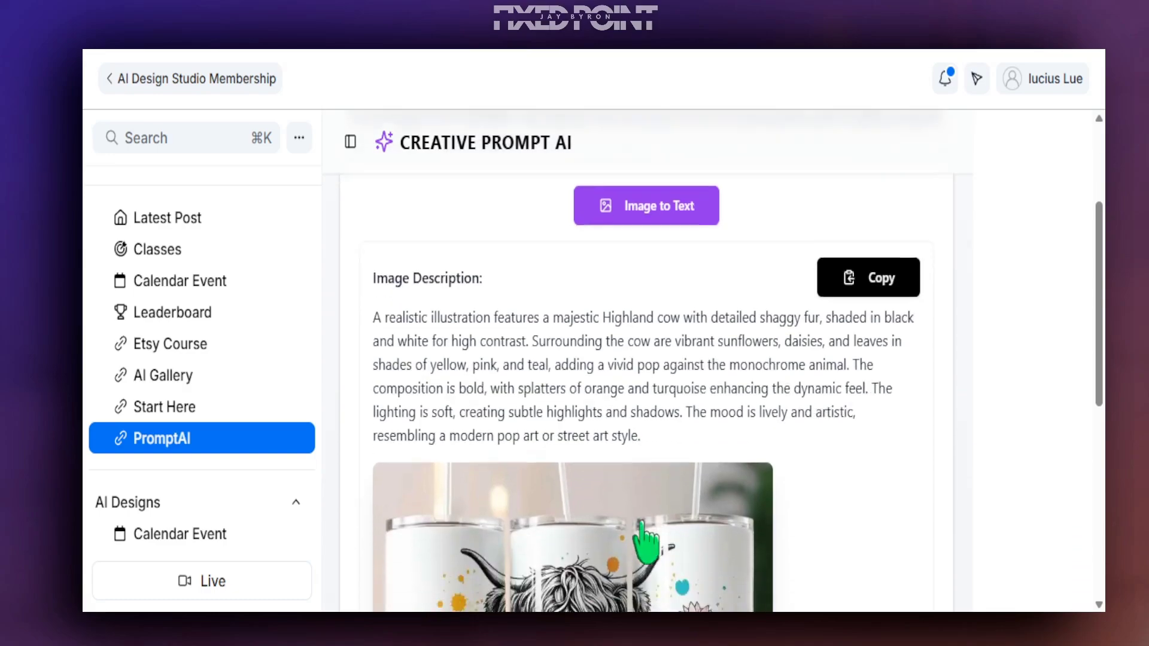
scroll(645, 542, "down", 1)
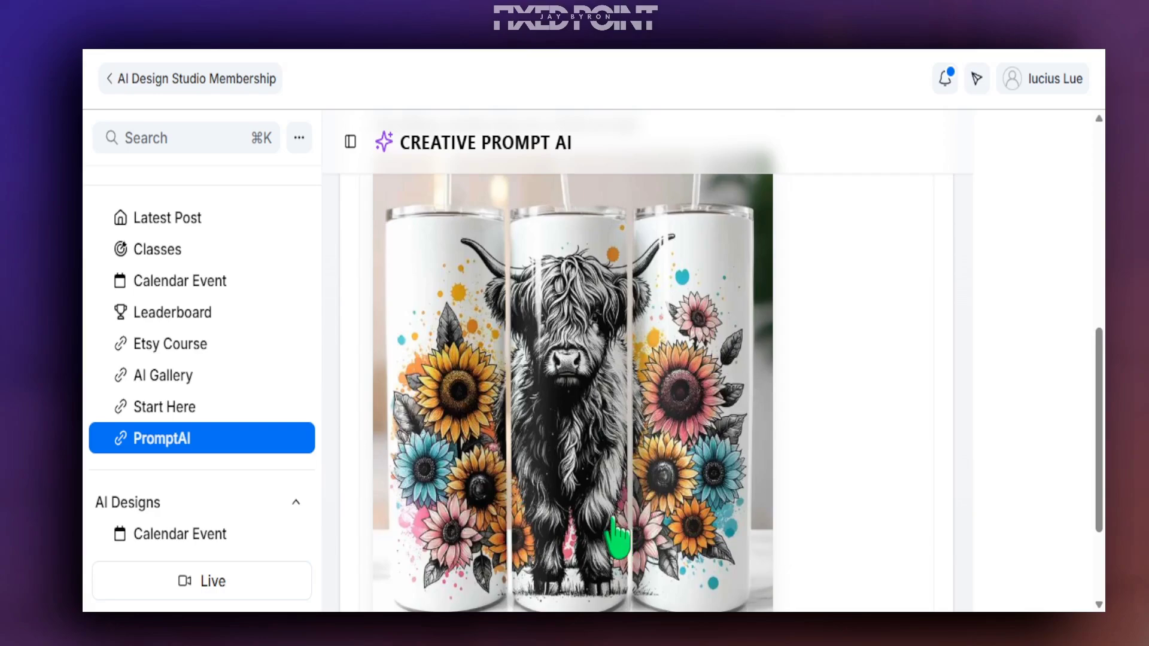
scroll(615, 530, "up", 8)
scroll(620, 509, "down", 4)
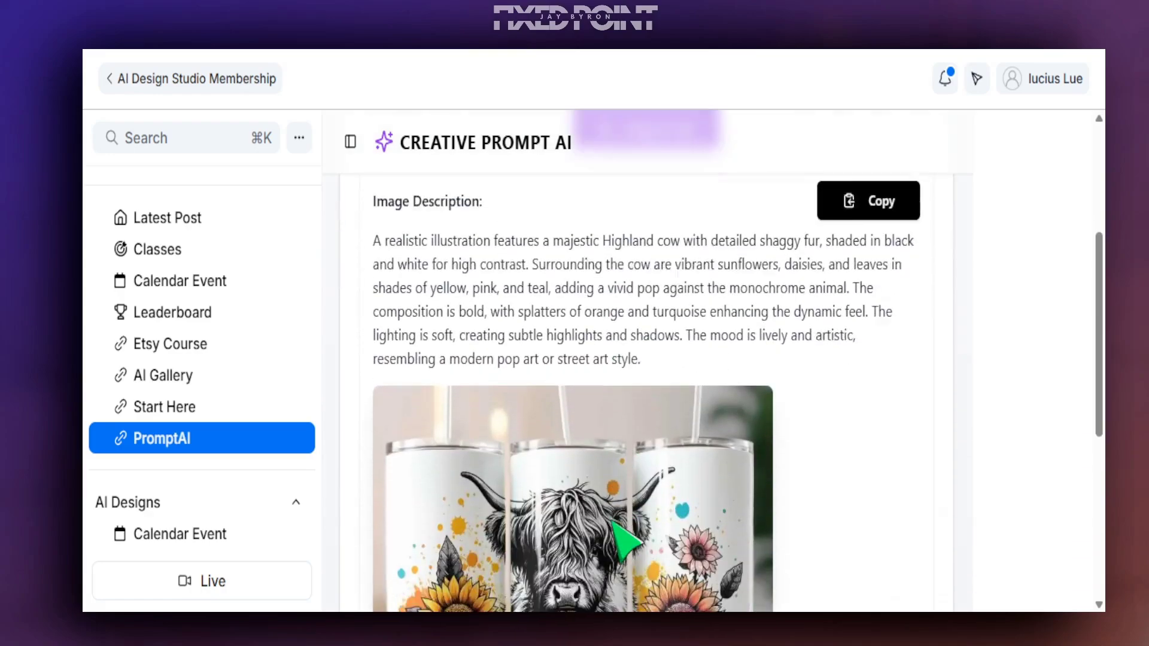
scroll(616, 527, "down", 4)
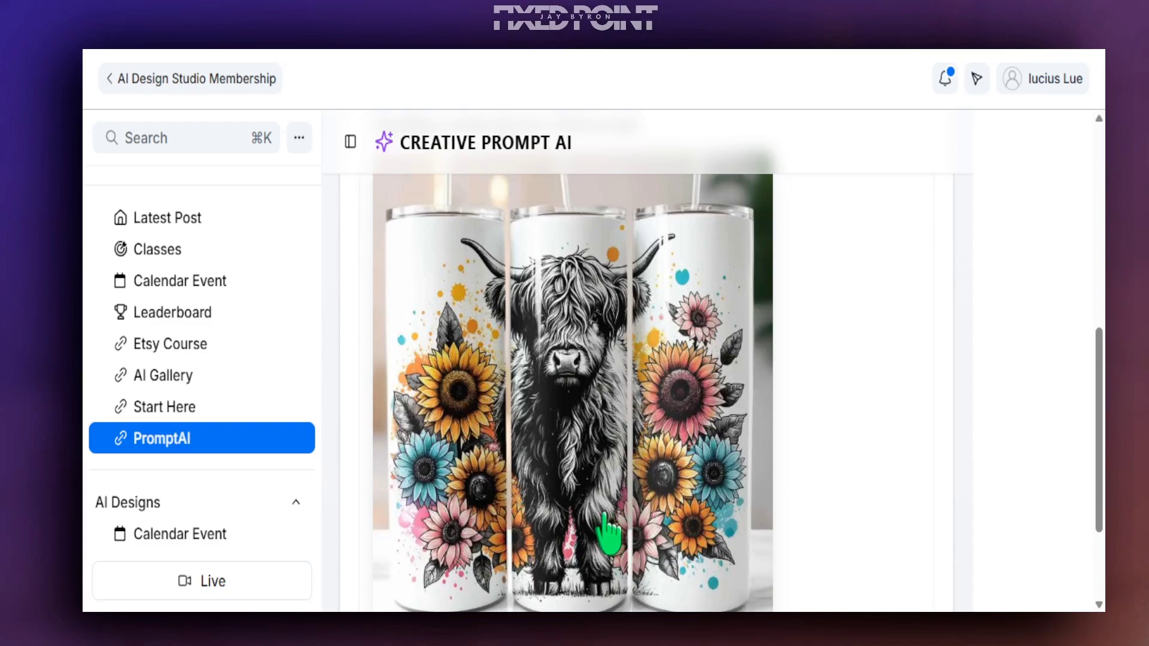
scroll(607, 534, "up", 2)
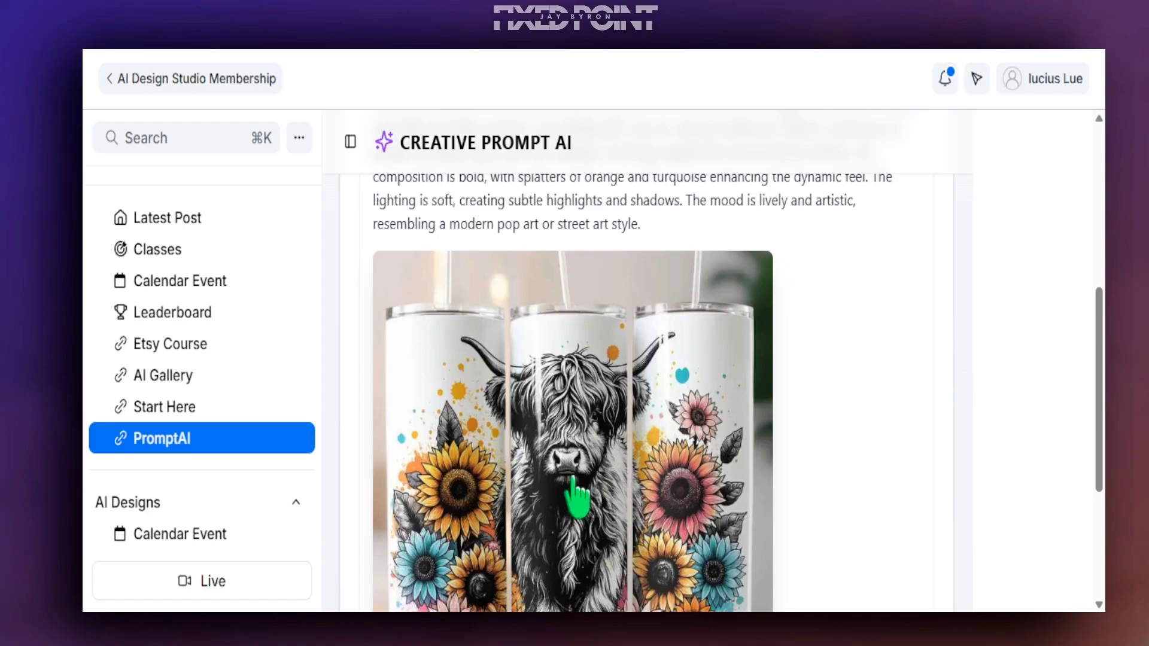
scroll(604, 496, "up", 5)
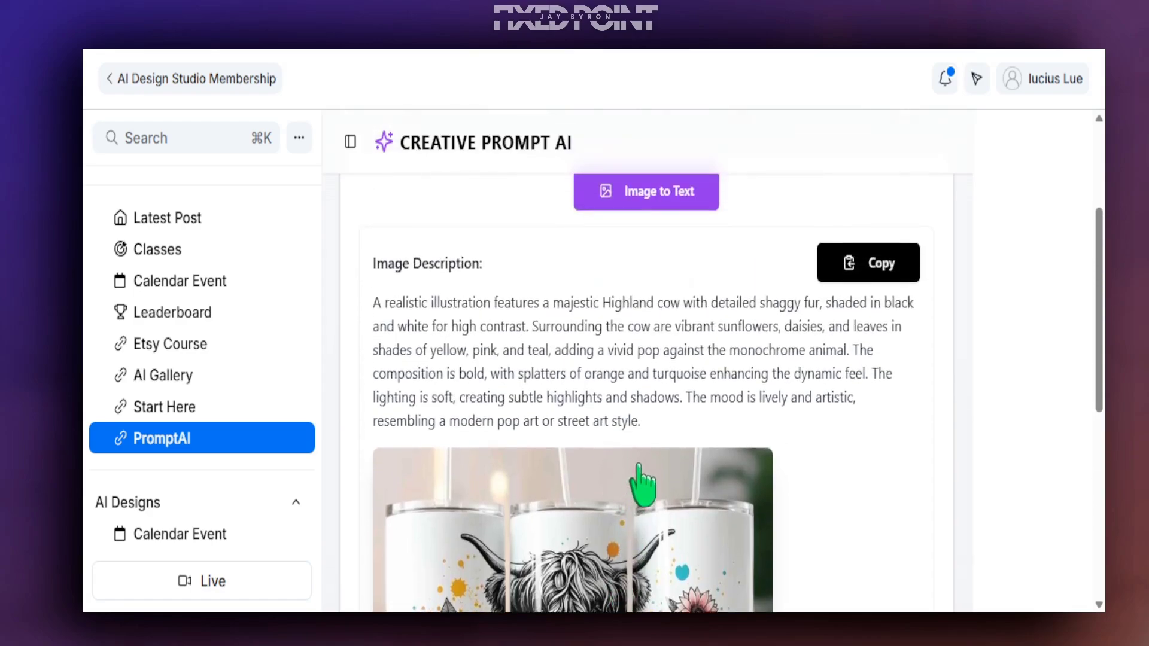
Step: Copy the generated Highland cow image description and scroll to check it
left_click(874, 265)
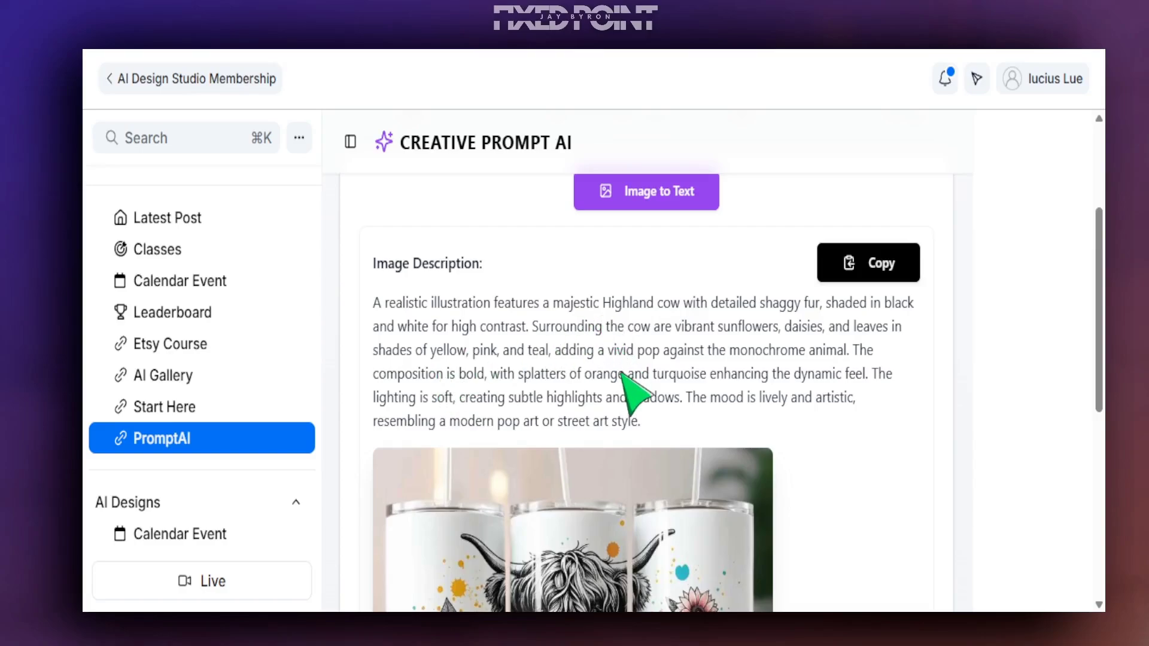
scroll(620, 409, "down", 3)
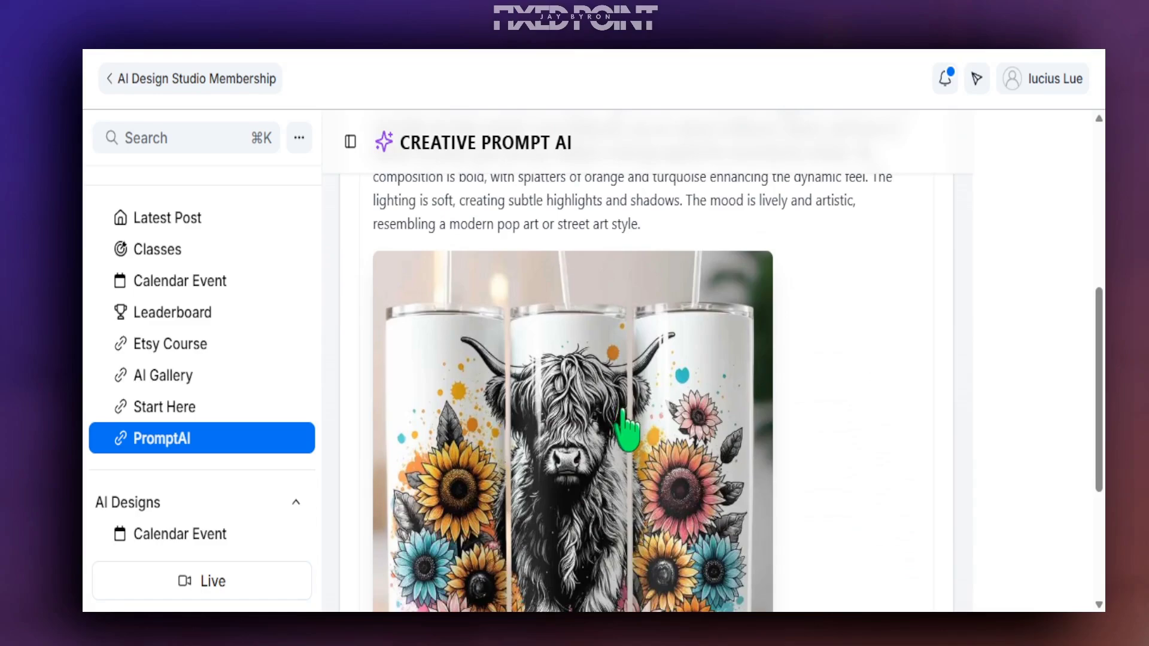
scroll(620, 422, "up", 3)
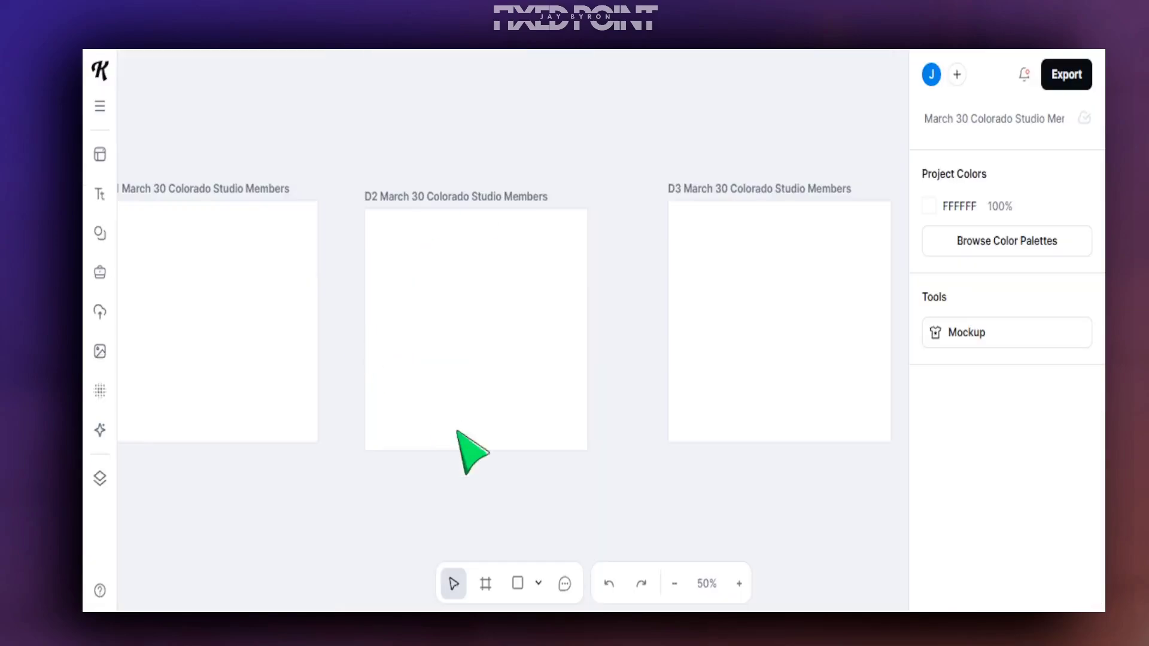
Step: Fit all three artboards in view and paste the cow description into the Image Generator prompt
left_click(706, 583)
left_click(695, 442)
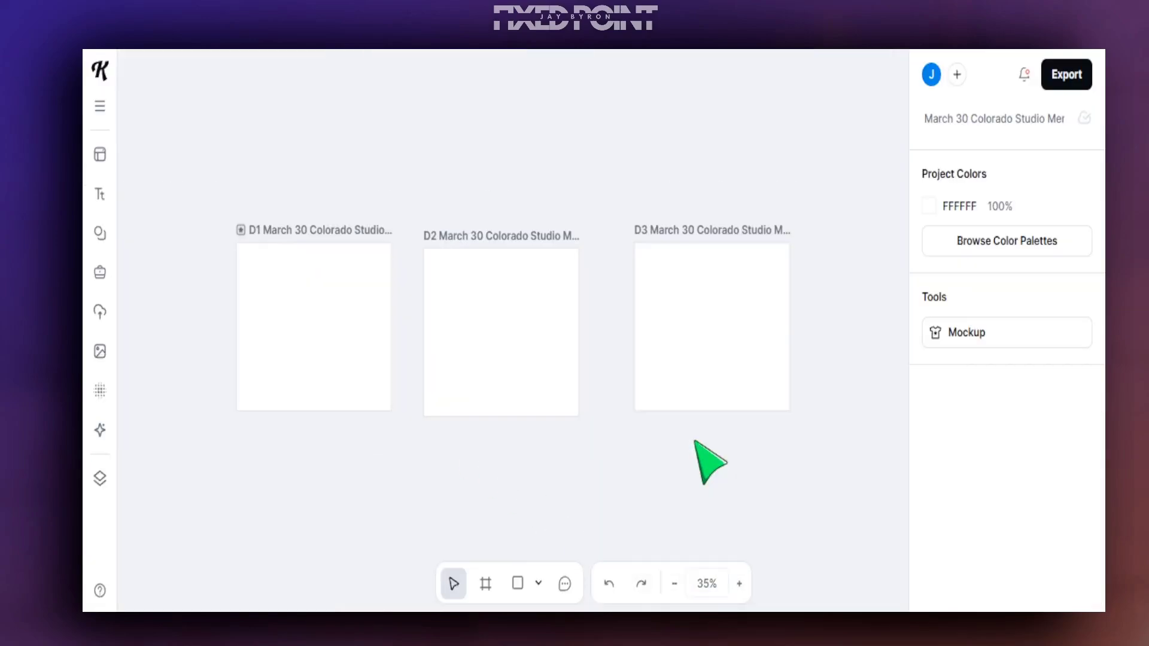
left_click(100, 430)
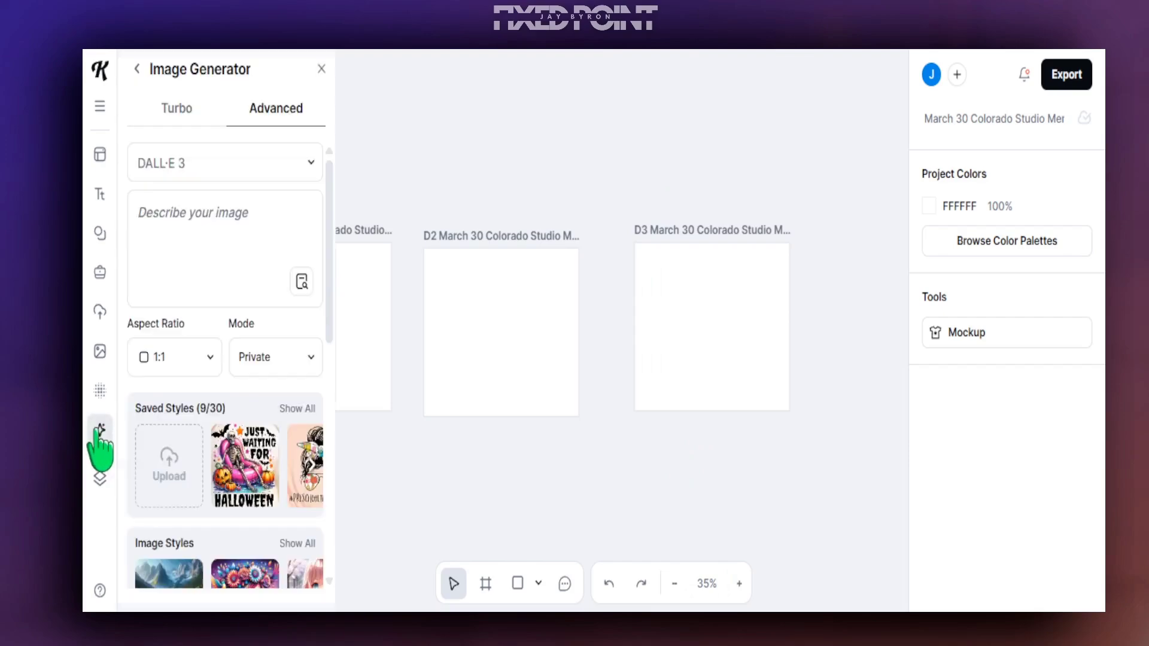
left_click(182, 233)
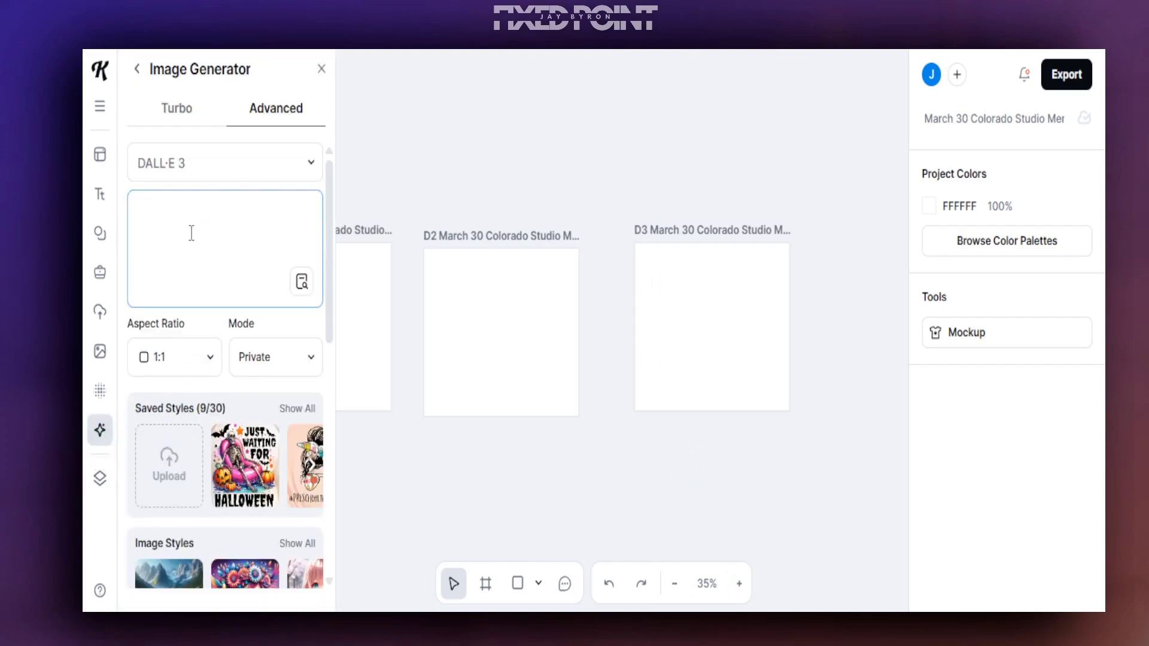
key("ctrl+v")
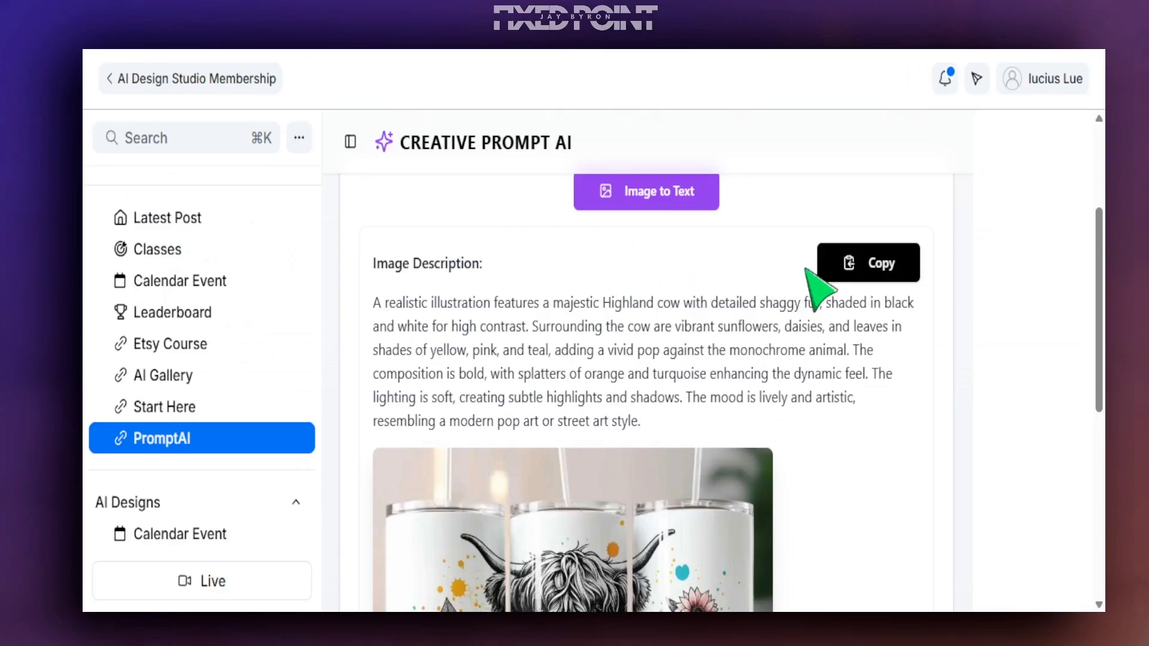
Step: Generate the Highland cow image in Watercolor clipart style onto artboard D2
left_click(851, 254)
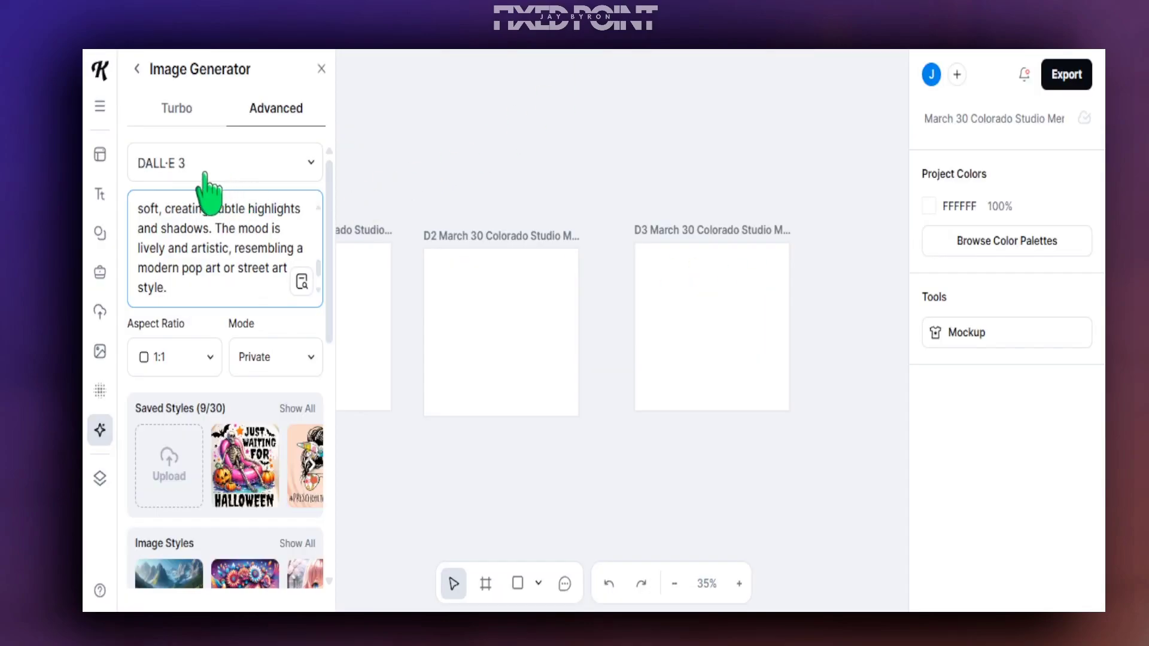
scroll(218, 449, "down", 6)
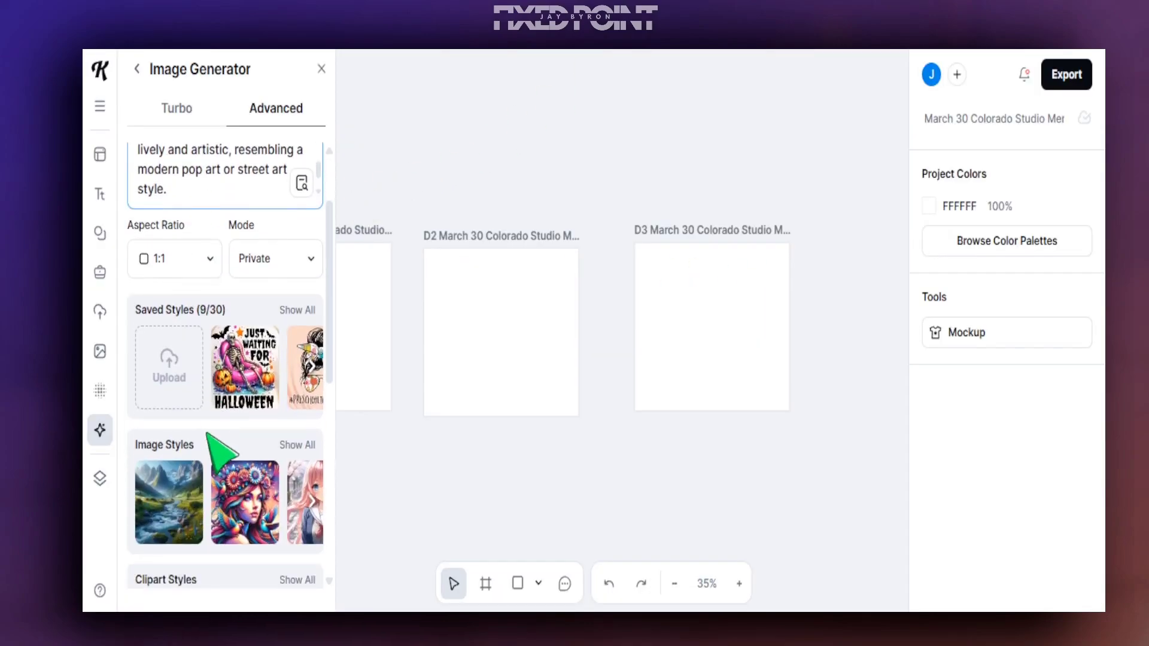
scroll(198, 419, "up", 1)
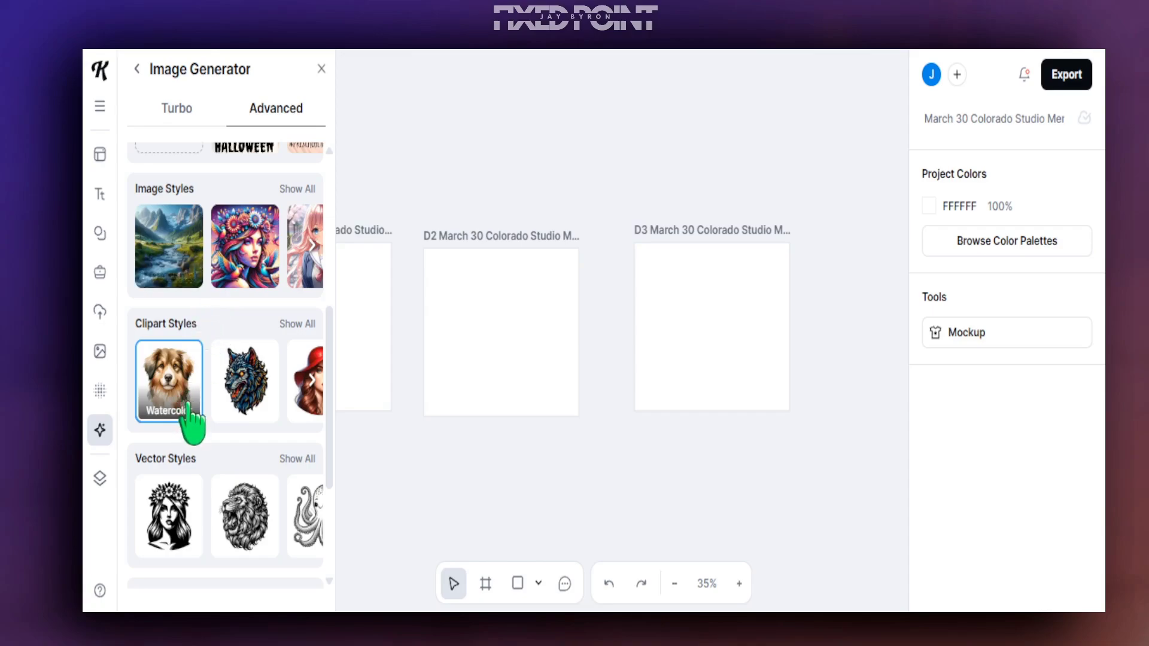
scroll(197, 418, "down", 3)
left_click(257, 531)
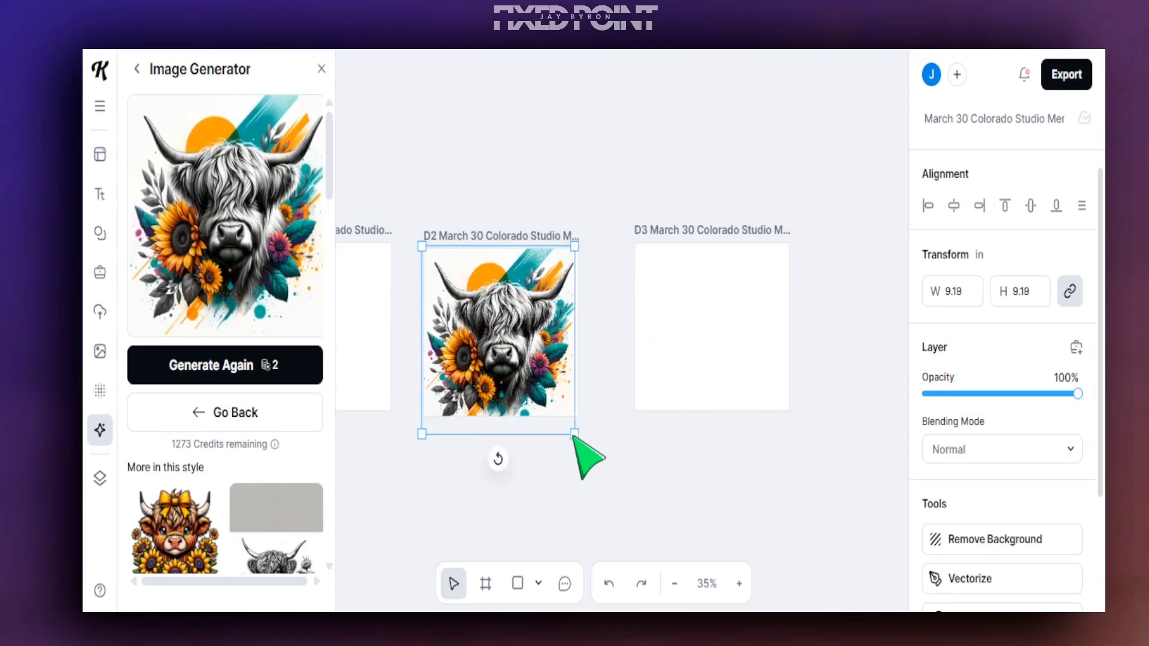
Step: Resize the D2 cow image to about 8.38 in square and nudge it slightly down-right
left_click_drag(576, 436, 548, 394)
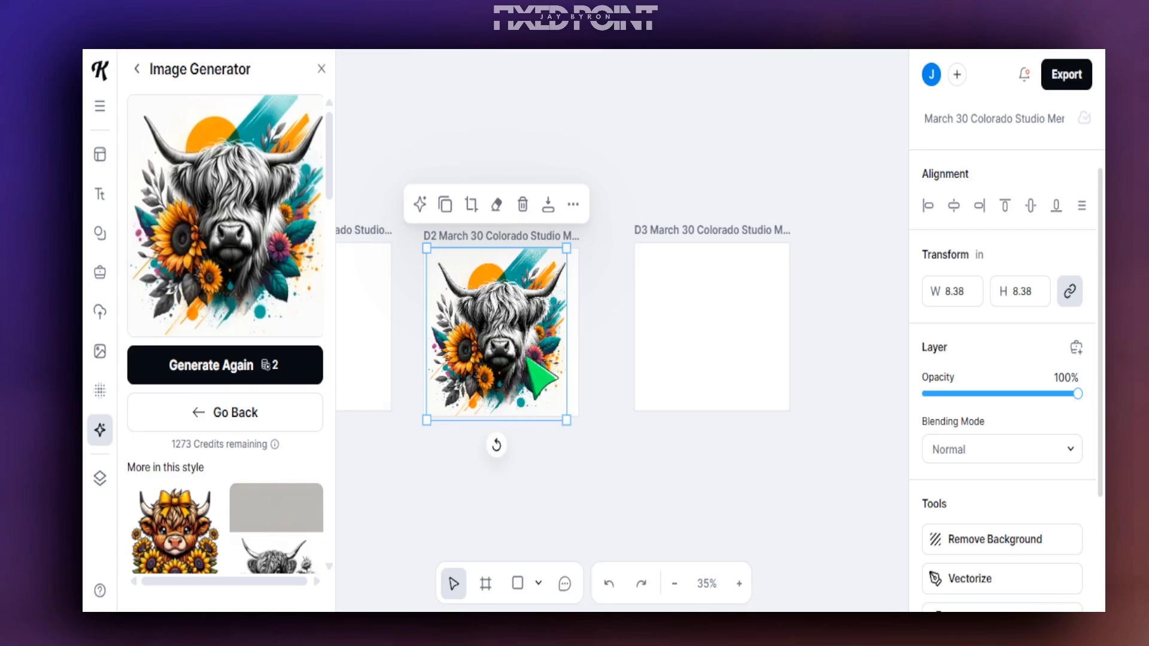
left_click_drag(526, 358, 529, 361)
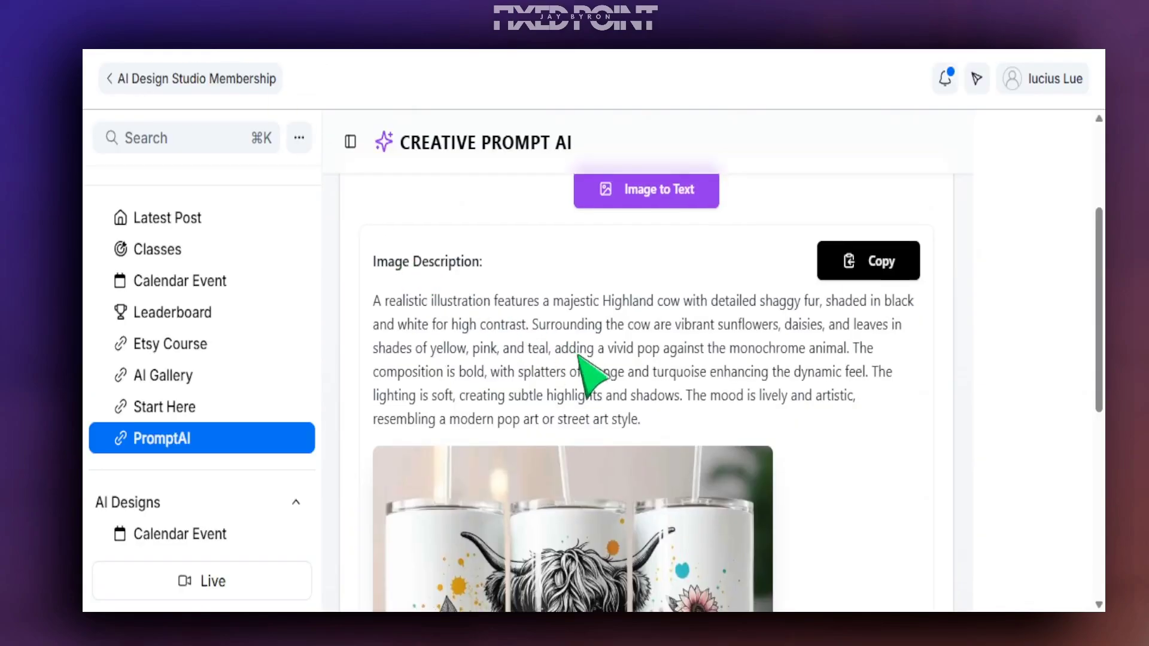
Step: Load the tumbler photo again and generate a fresh Highland cow description
scroll(590, 371, "down", 2)
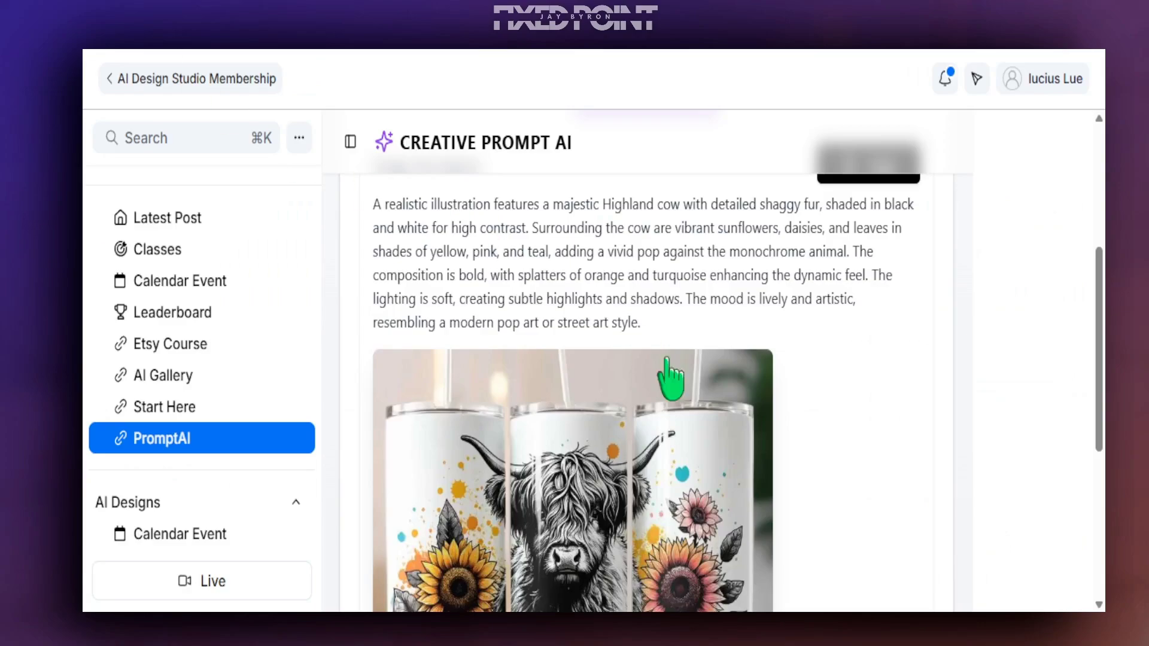
scroll(670, 377, "up", 3)
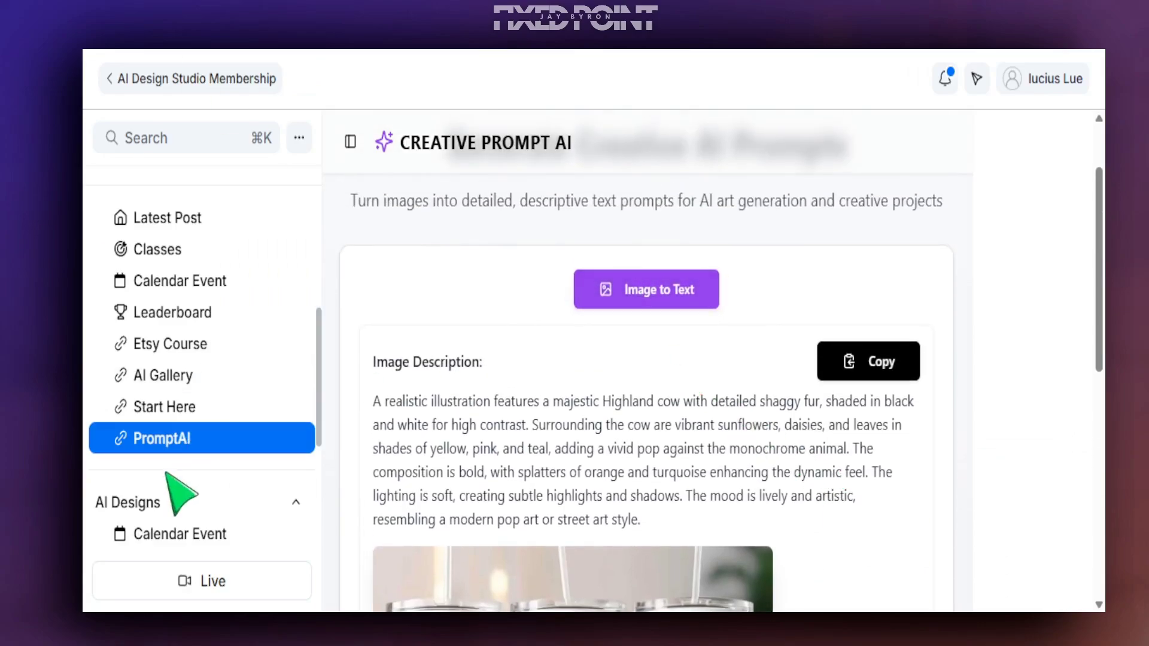
left_click(645, 289)
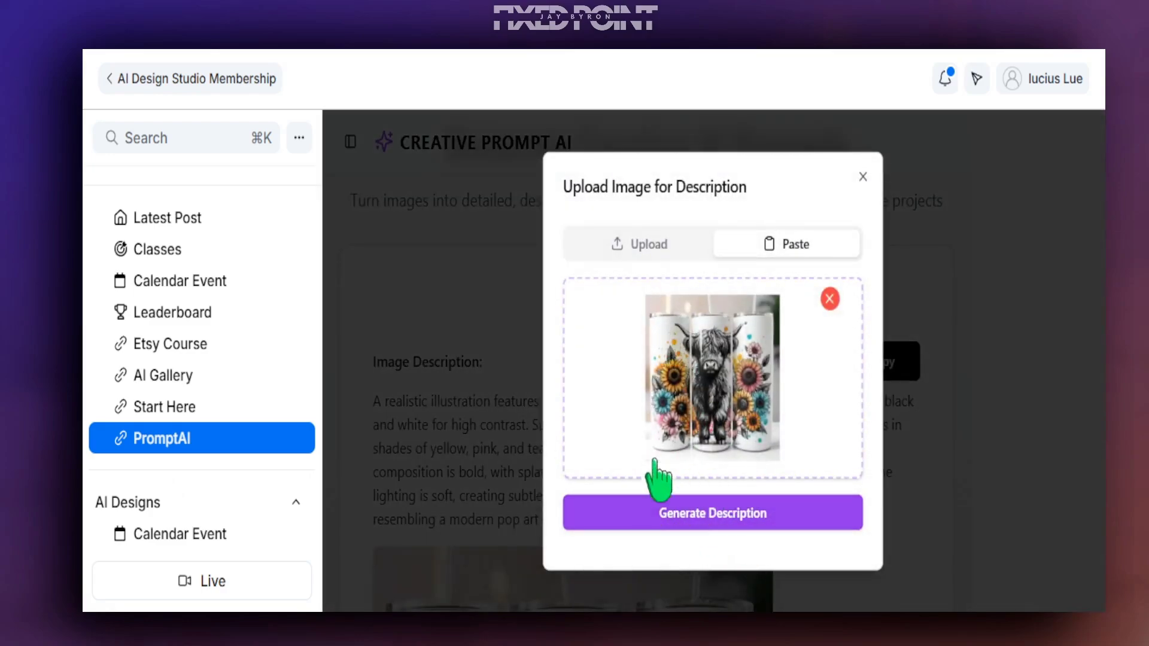
left_click(722, 521)
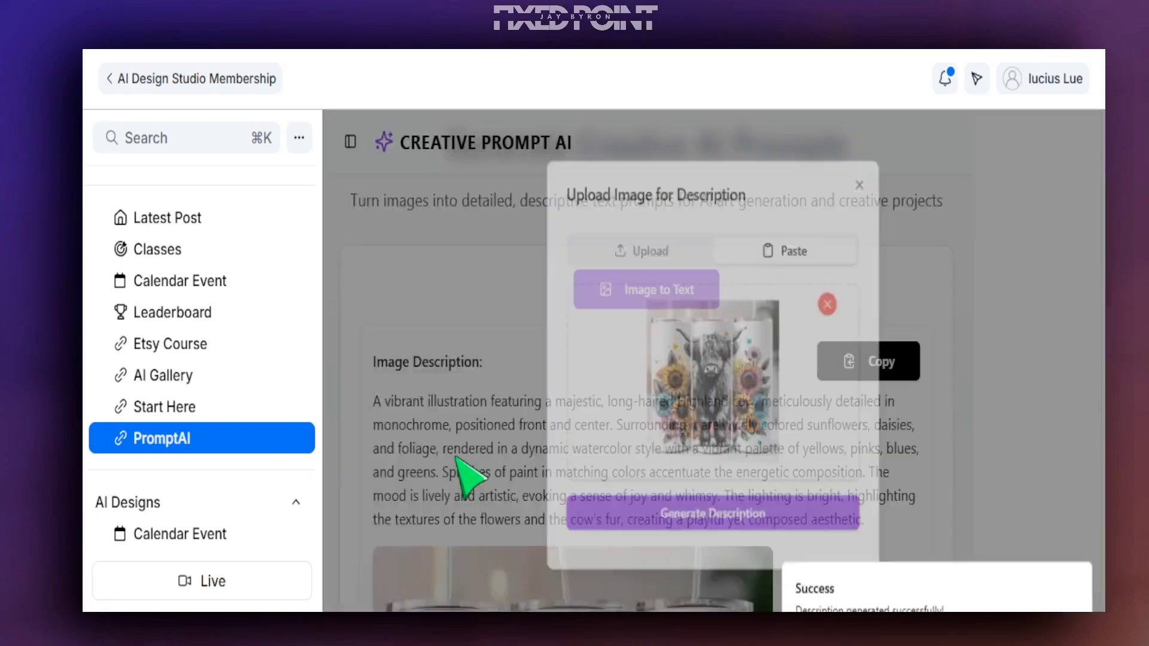
Step: Review the new description, close the upload window, and copy the description
scroll(434, 434, "down", 2)
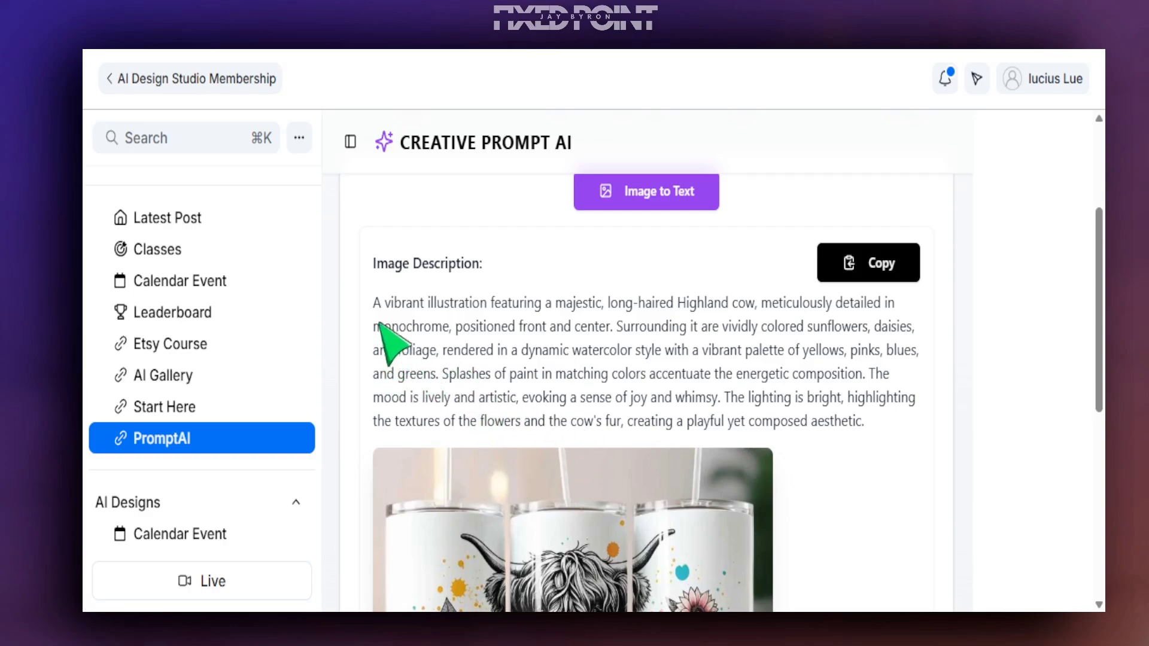
left_click_drag(374, 303, 595, 316)
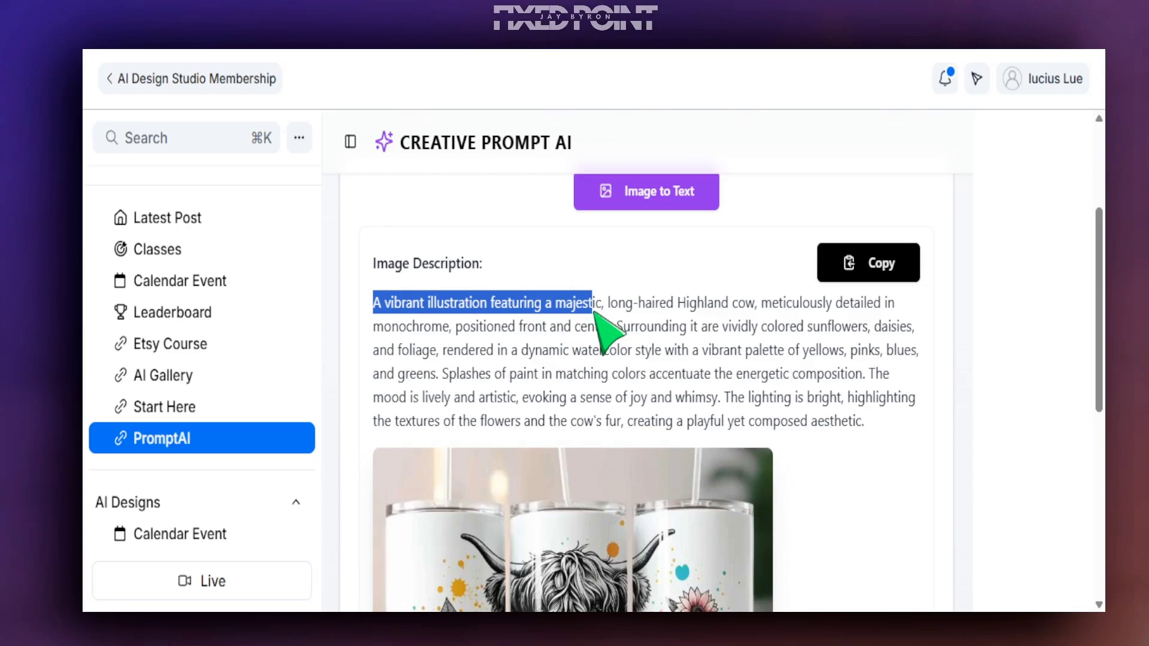
left_click_drag(595, 315, 753, 304)
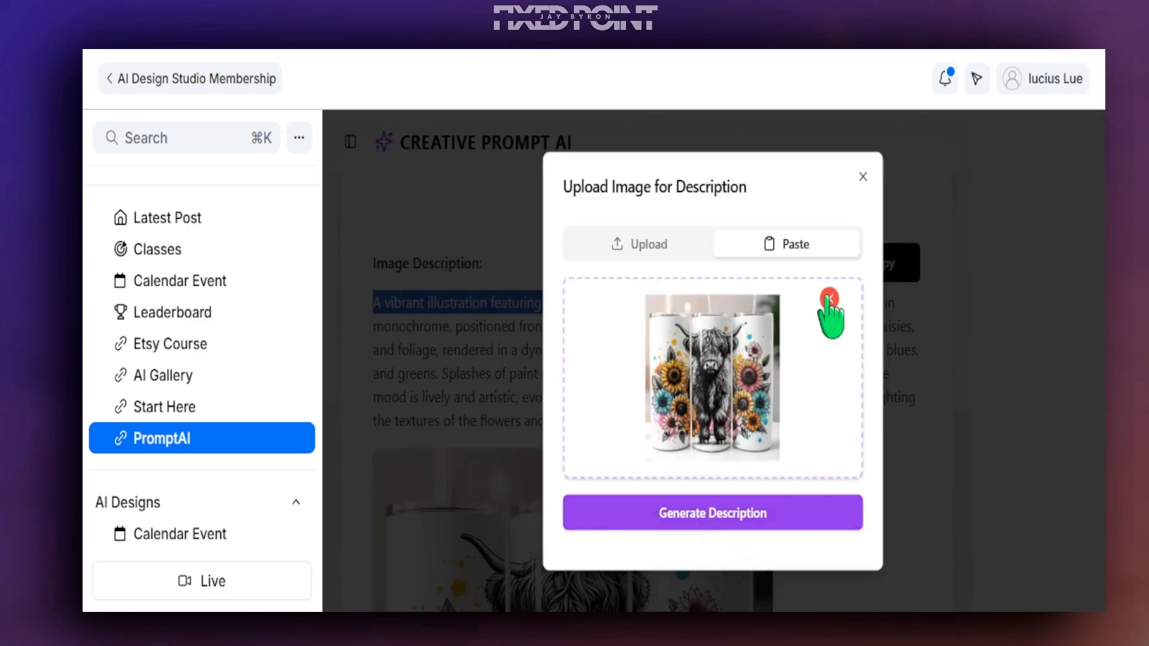
left_click(862, 179)
scroll(636, 403, "down", 3)
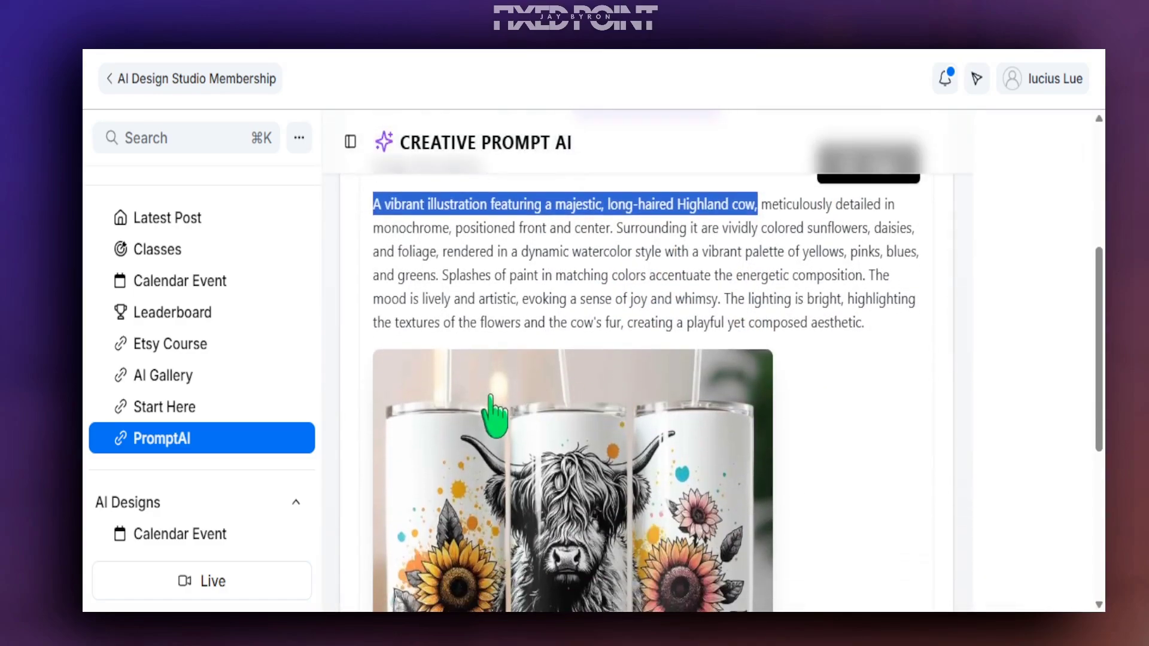
scroll(569, 454, "down", 3)
scroll(616, 460, "up", 3)
scroll(559, 450, "down", 3)
scroll(585, 437, "up", 5)
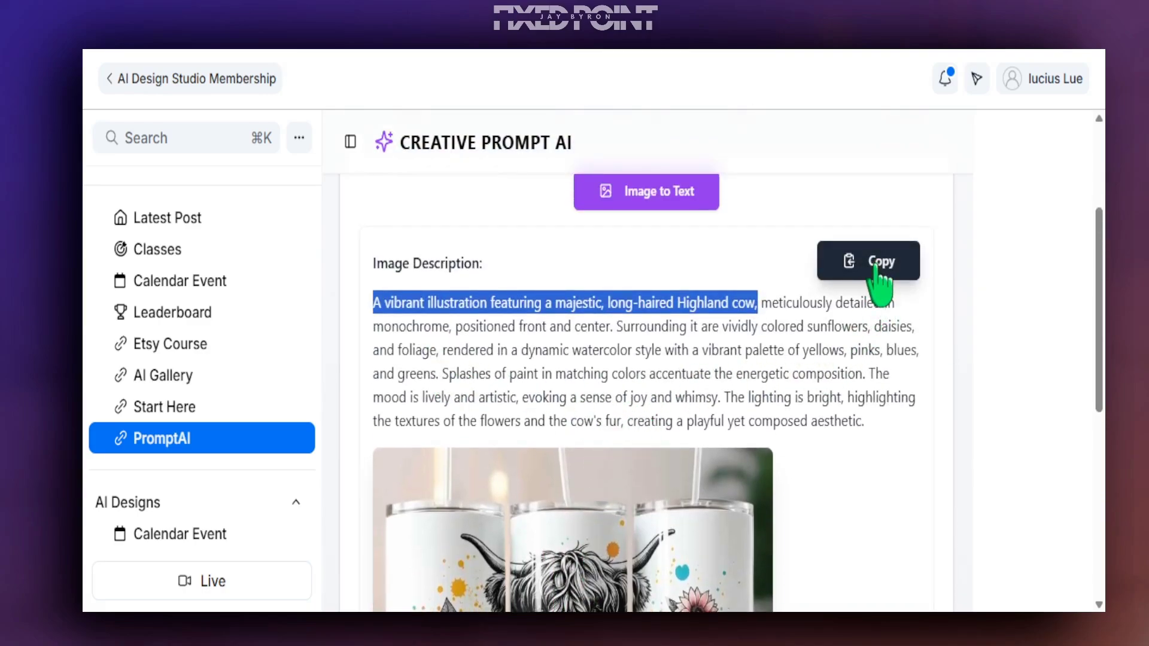
left_click(877, 269)
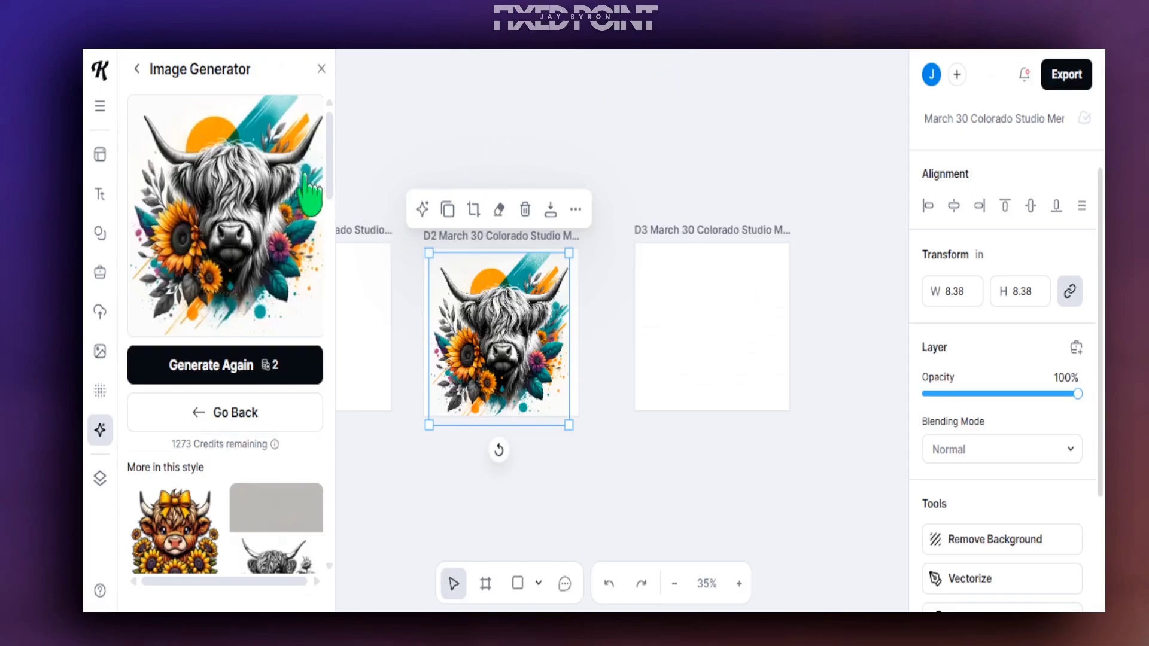
Step: Replace the Image Generator prompt with the new vibrant Highland cow description
left_click(321, 67)
left_click(100, 429)
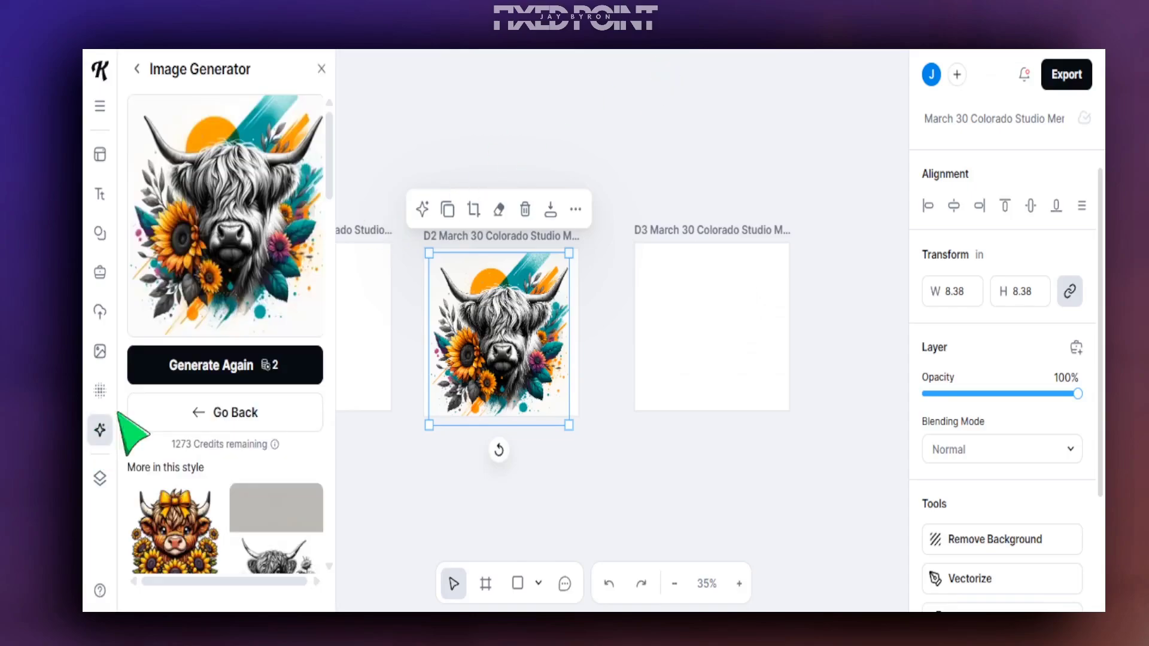
left_click(138, 69)
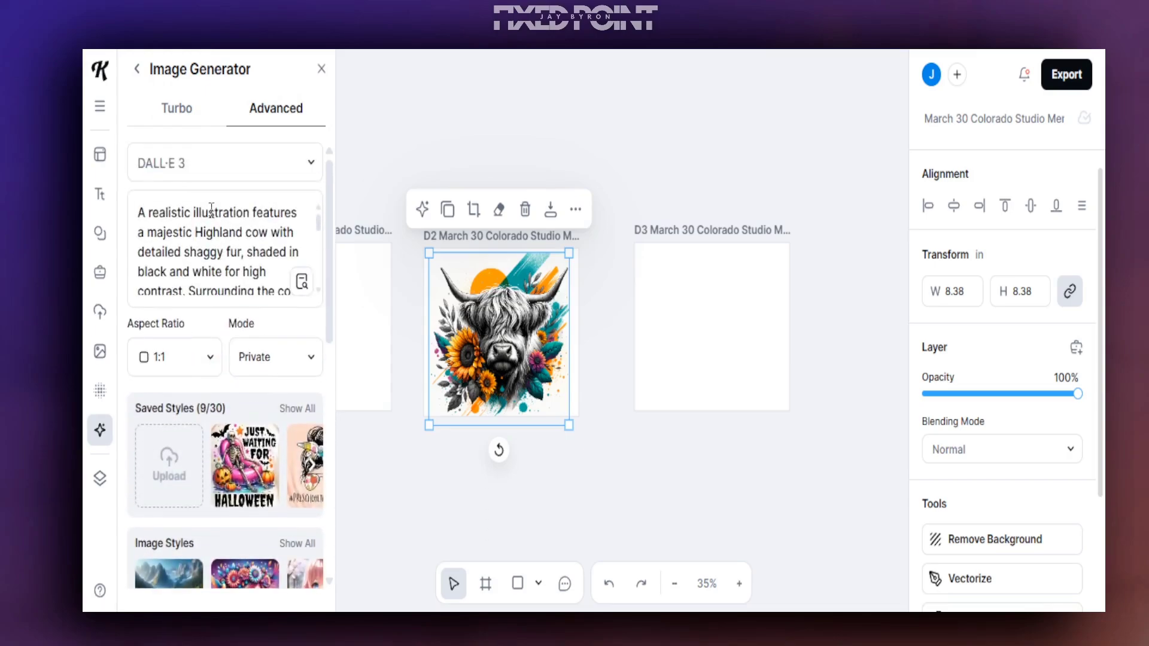
left_click(198, 277)
key("ctrl+a")
key("BackSpace")
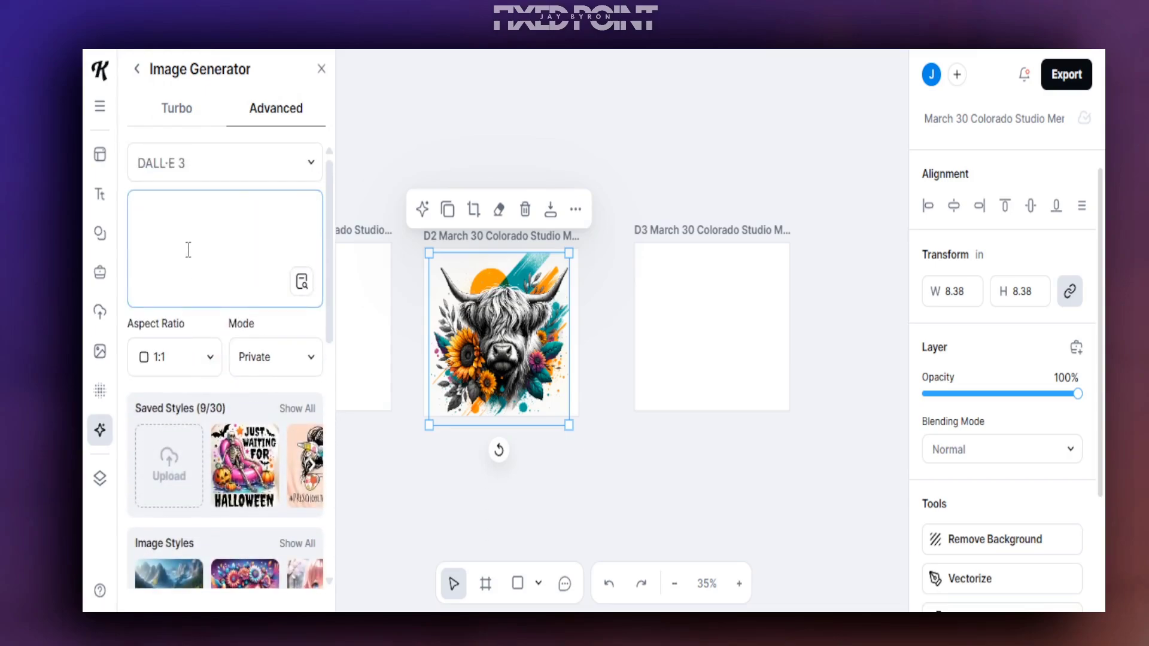
key("ctrl+v")
Step: Generate a second Highland cow image from the new prompt onto artboard D3
scroll(192, 250, "up", 5)
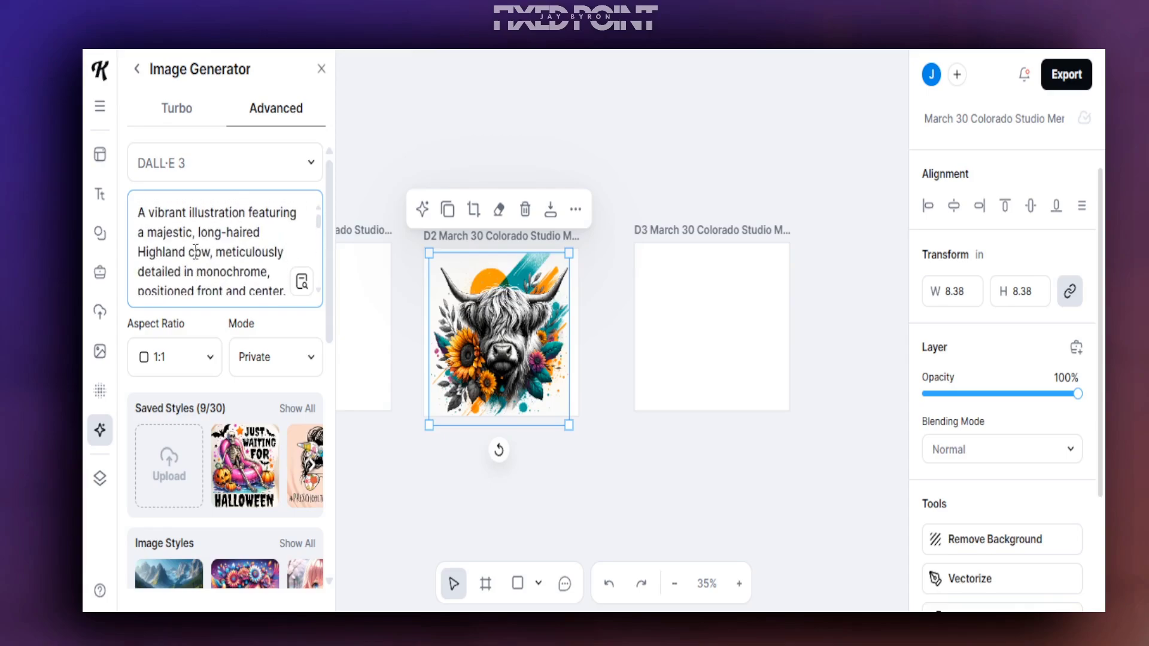
scroll(287, 385, "down", 10)
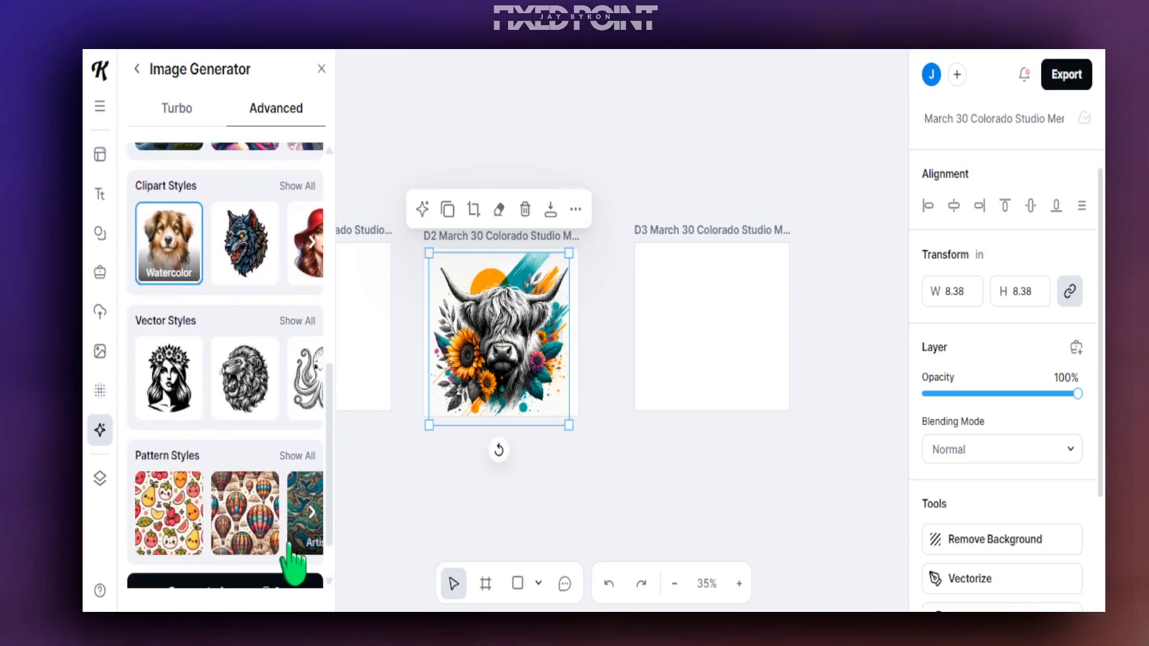
left_click(273, 534)
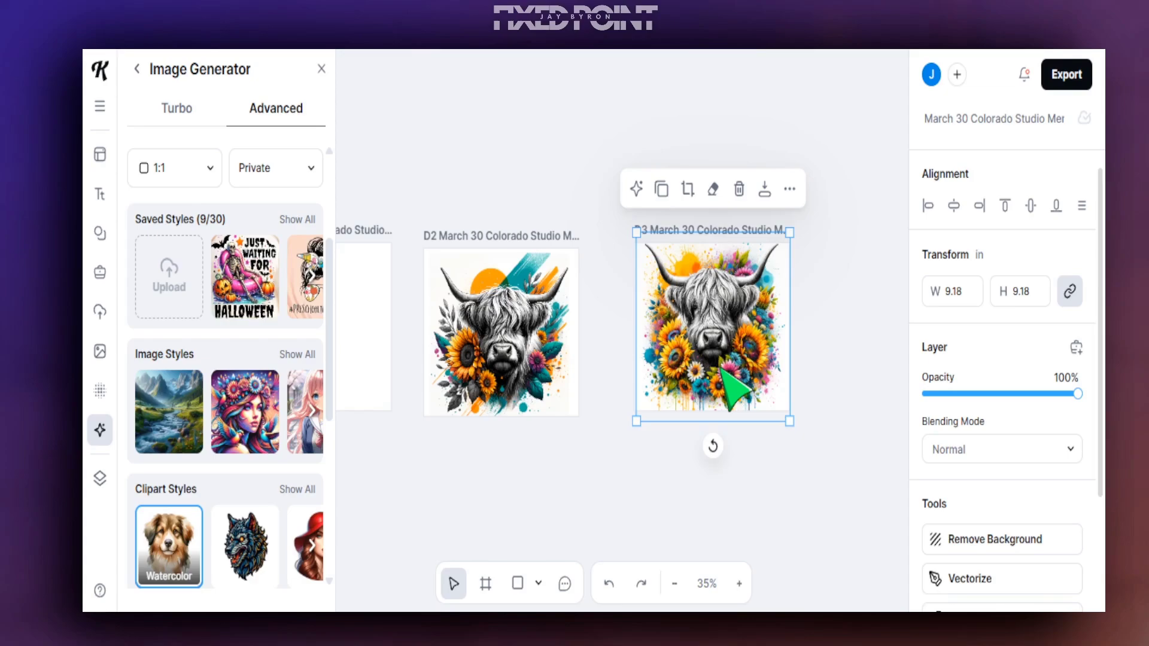
Step: Zoom in on the D3 image and confirm DALL·E 3 stays the image model
left_click(740, 584)
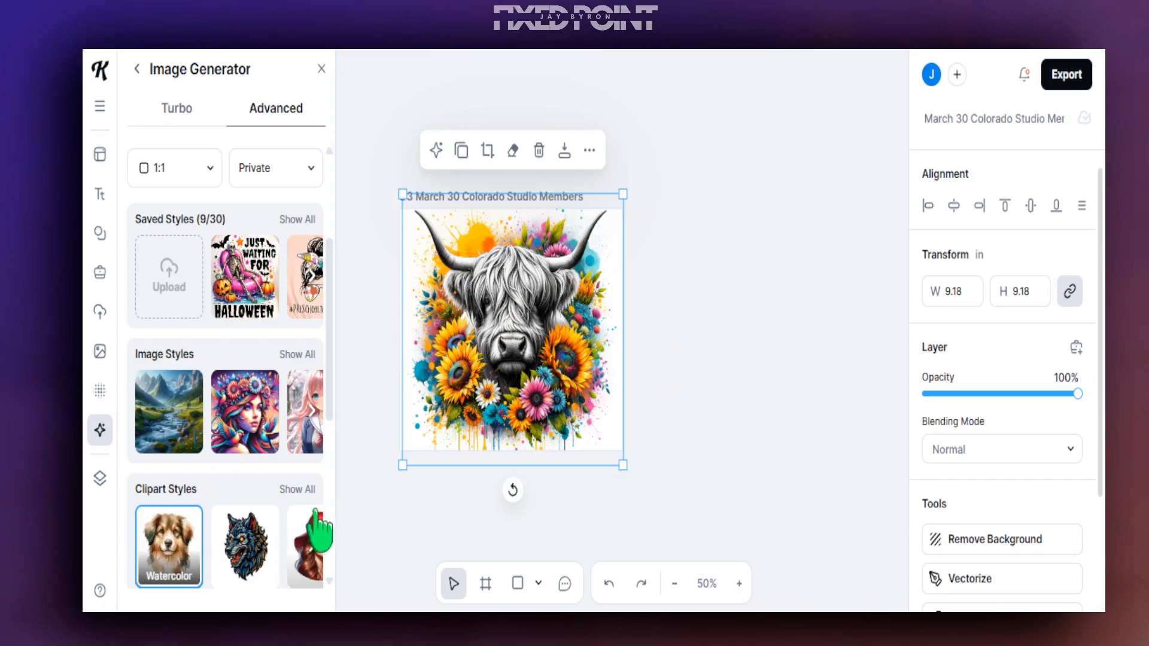
scroll(258, 323, "up", 3)
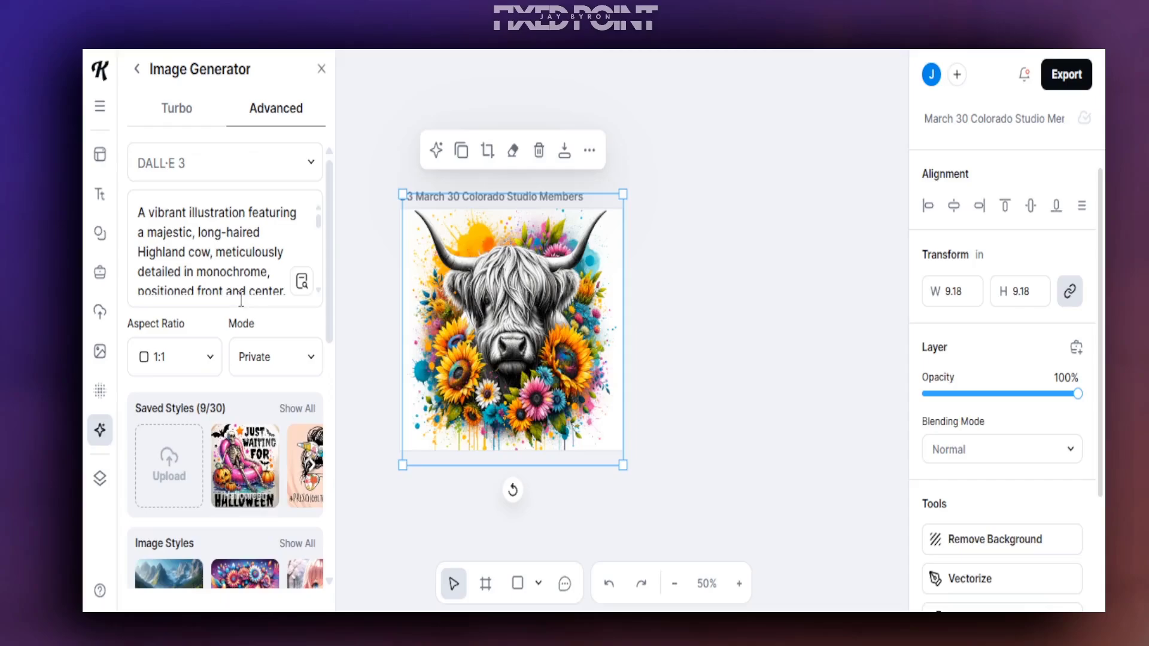
left_click(204, 169)
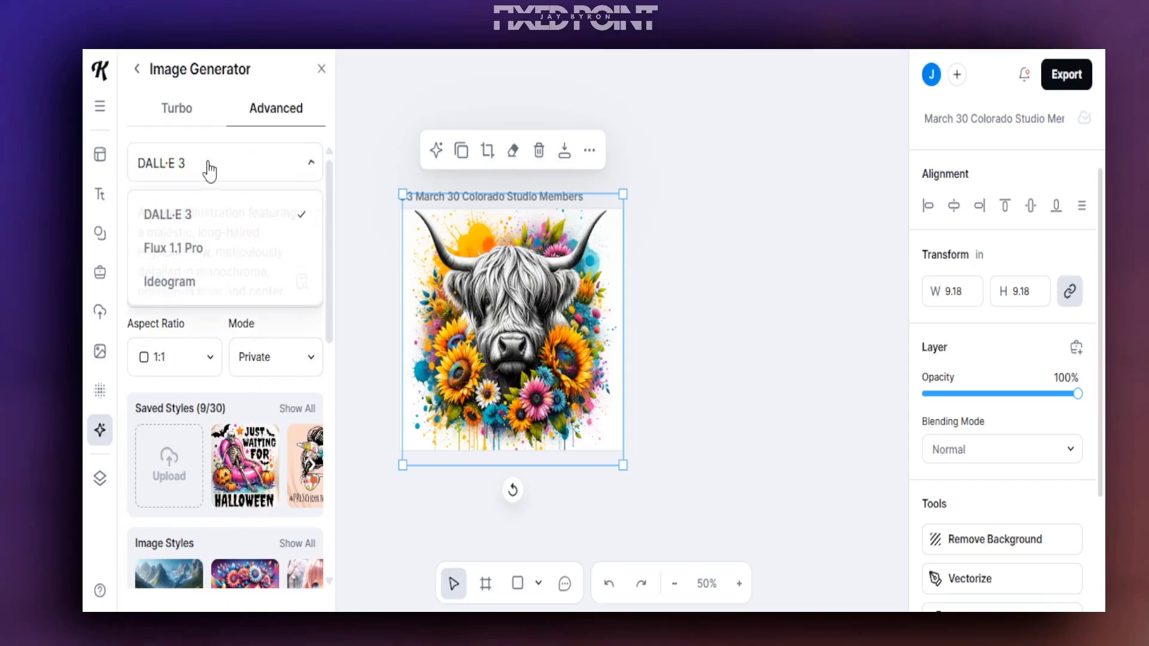
left_click(199, 144)
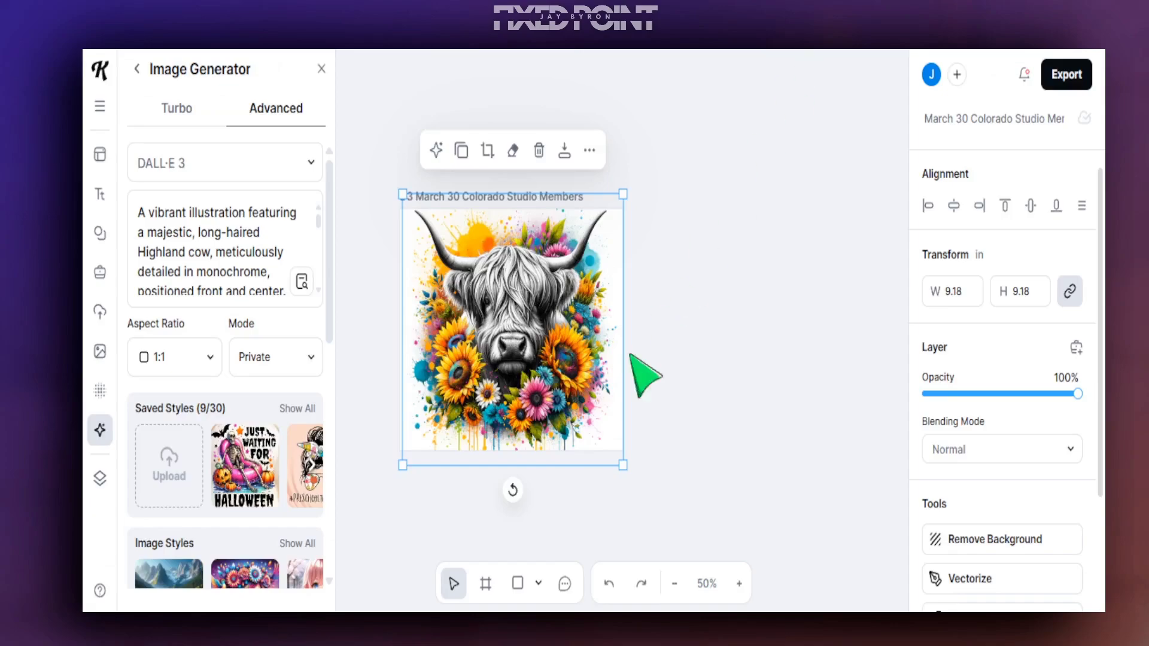
Step: Select the D3 cow image, zoom in closer, then zoom back out to 50%
left_click(498, 352)
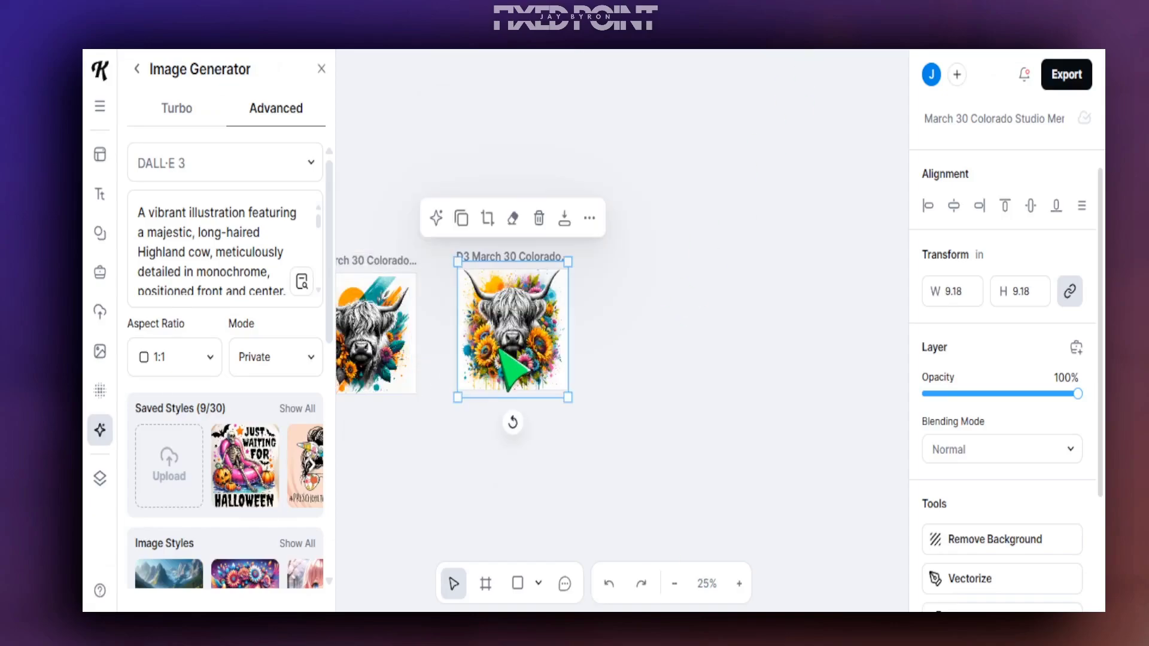
left_click(739, 584)
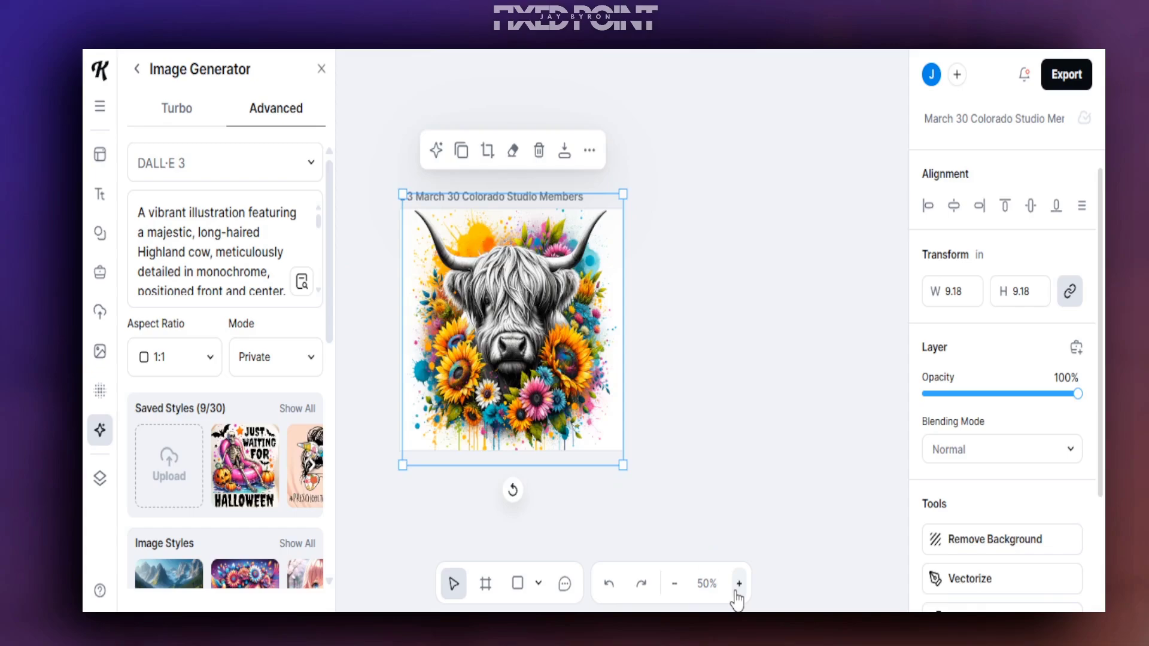
left_click(738, 586)
left_click(675, 586)
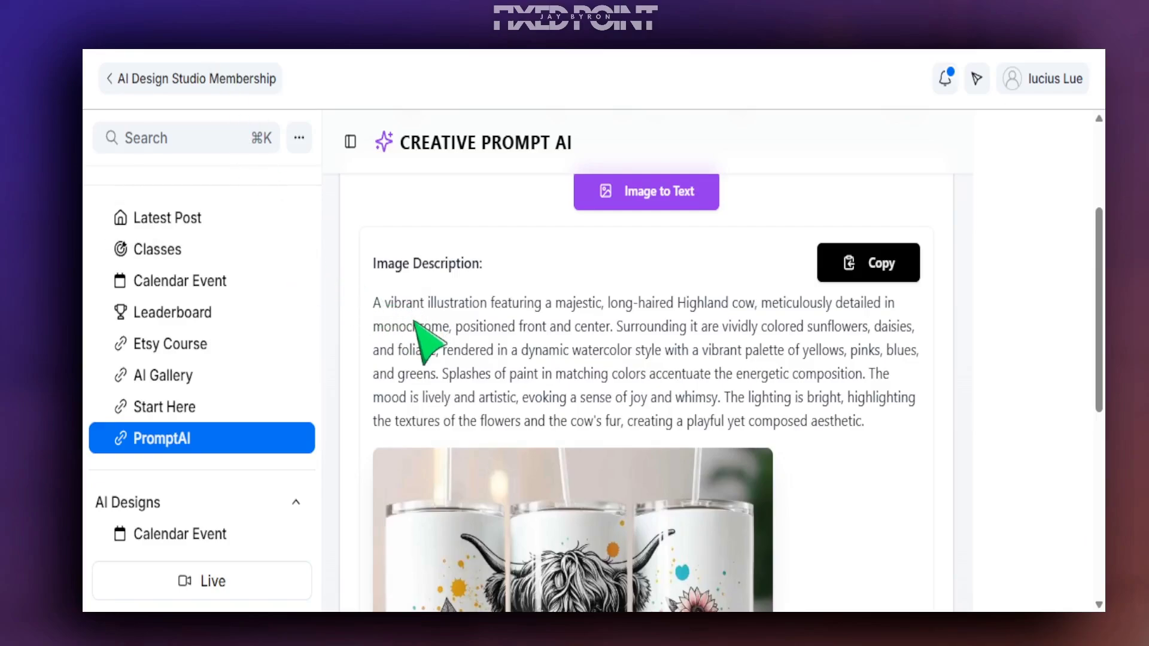
Step: Scroll past the Highland cow Image Description to view the tumbler photo
scroll(526, 441, "down", 5)
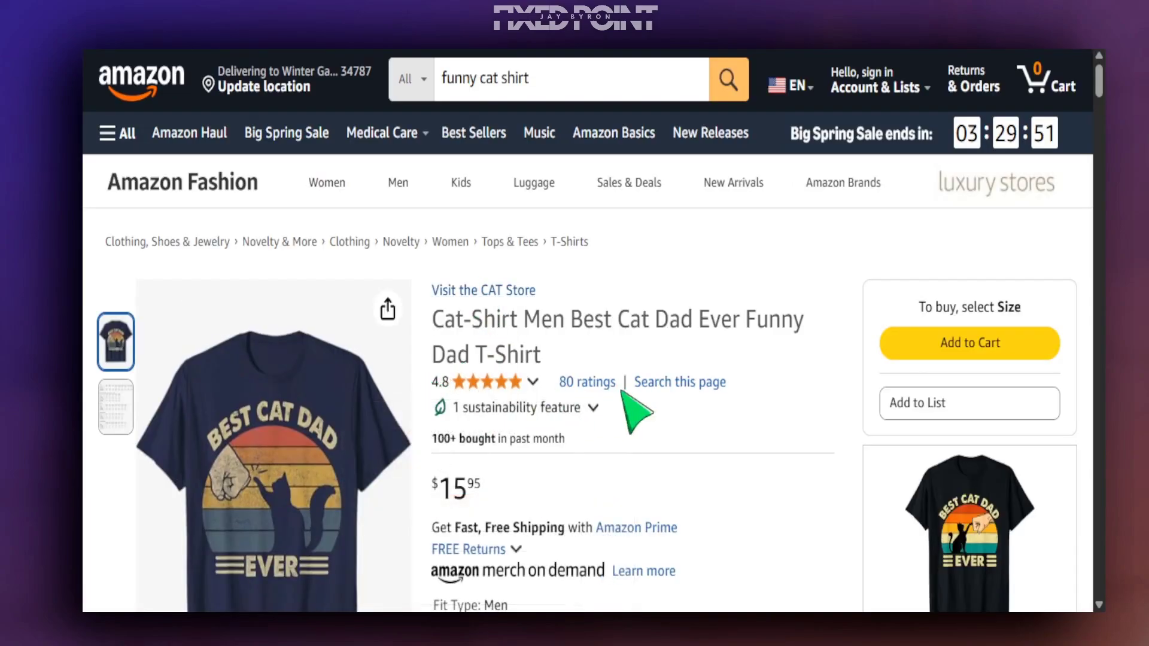
Step: Scroll the Amazon 'Cat-Shirt Men Best Cat Dad Ever' listing and select its shirt image
scroll(568, 440, "down", 2)
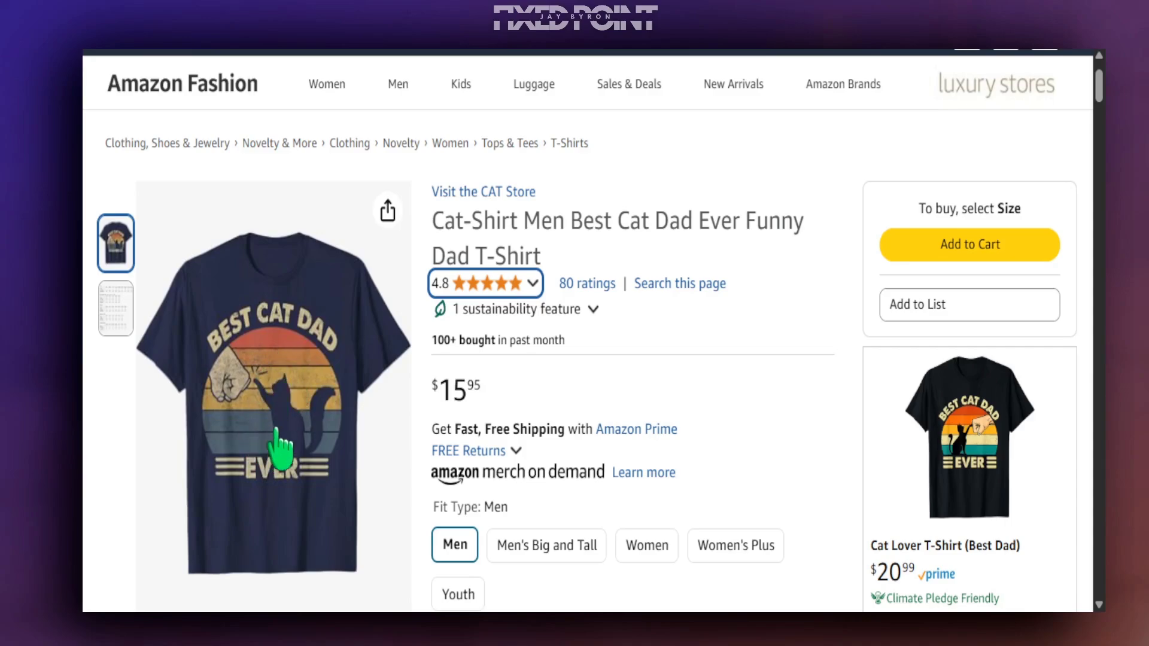
left_click(259, 391)
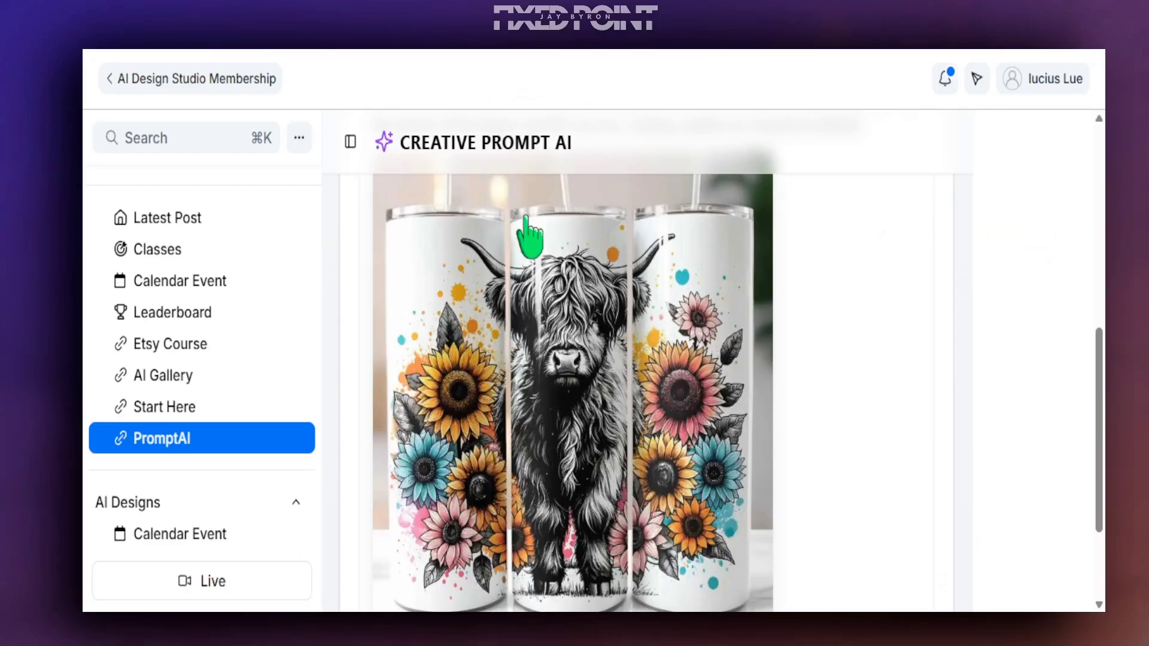
Step: Start a new Image to Text description and remove the old Highland cow tumbler photo
scroll(318, 488, "up", 2)
scroll(602, 462, "up", 5)
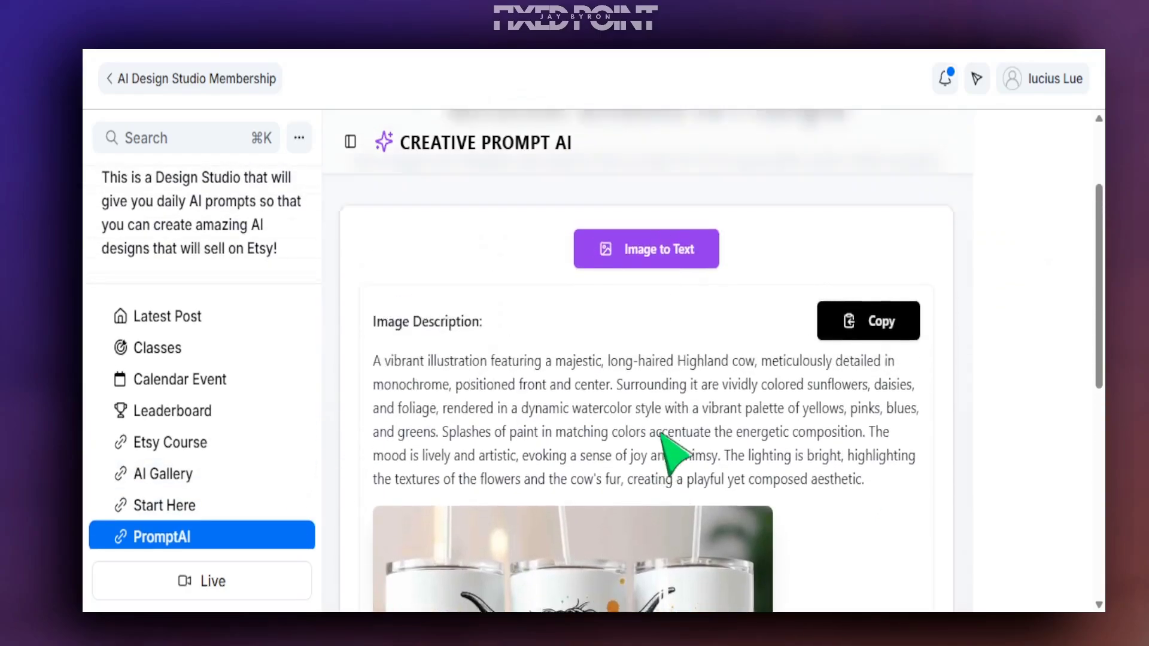
scroll(663, 437, "up", 2)
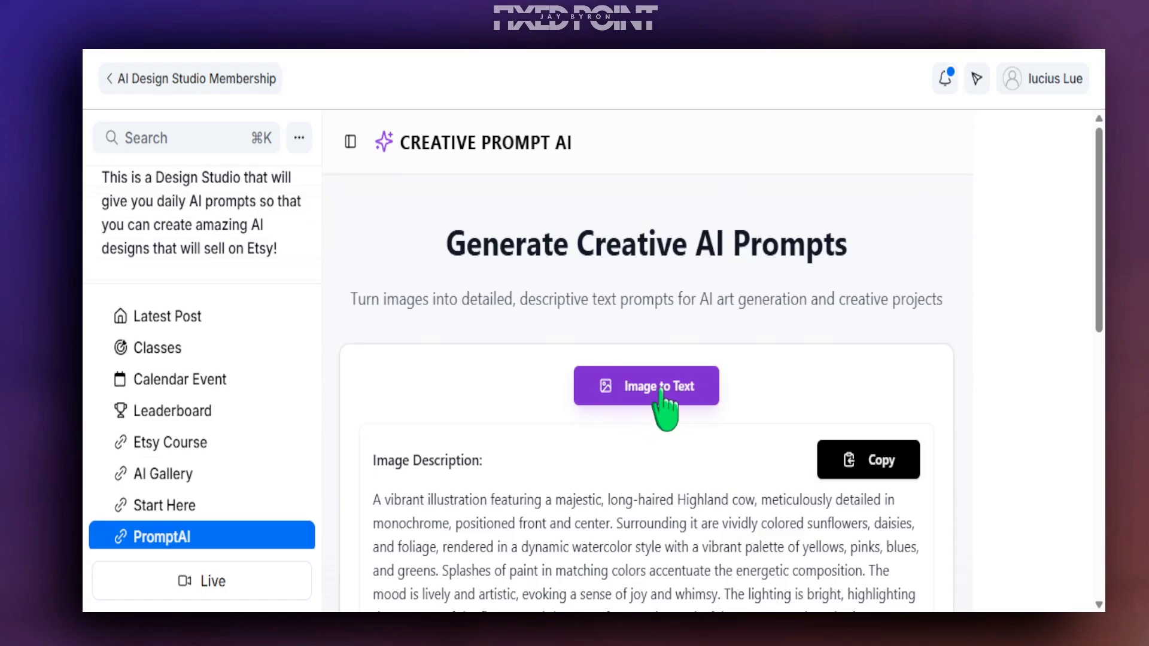
left_click(661, 387)
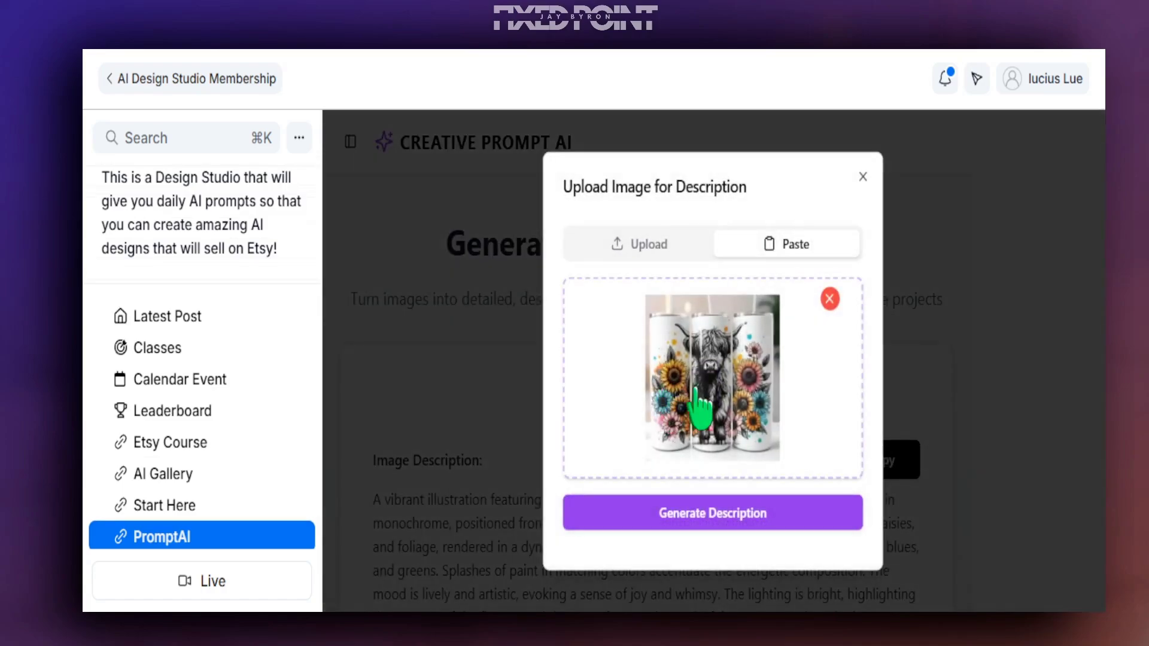
left_click(829, 299)
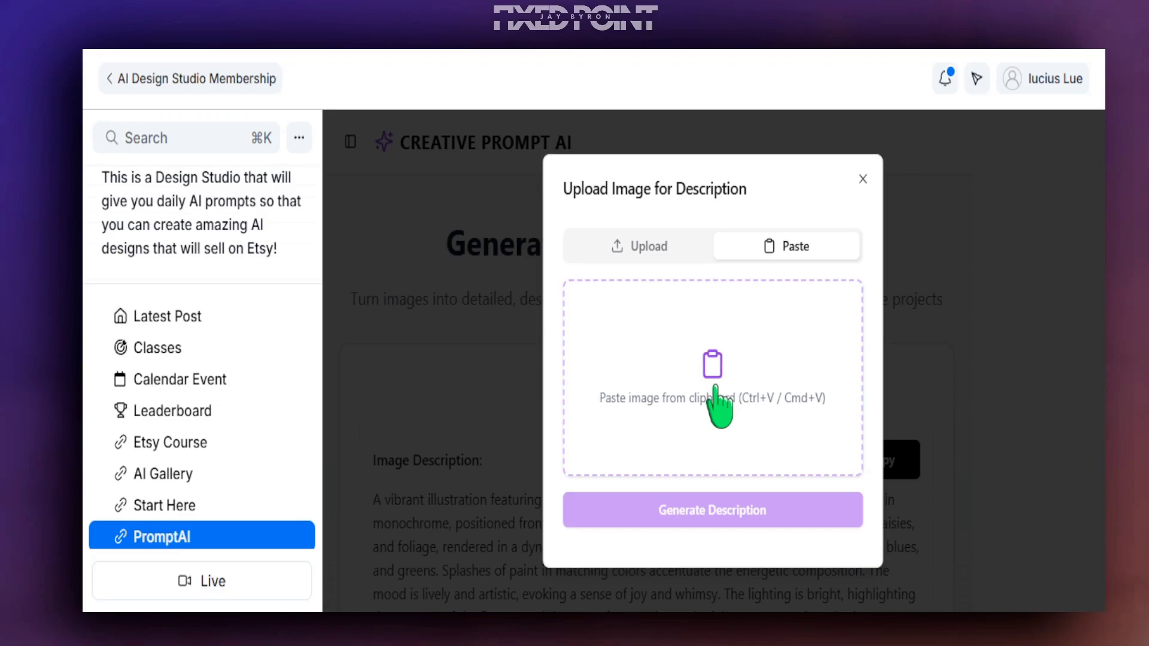
Step: Paste the Best Cat Dad Ever T-shirt photo and generate its description
key("super+v")
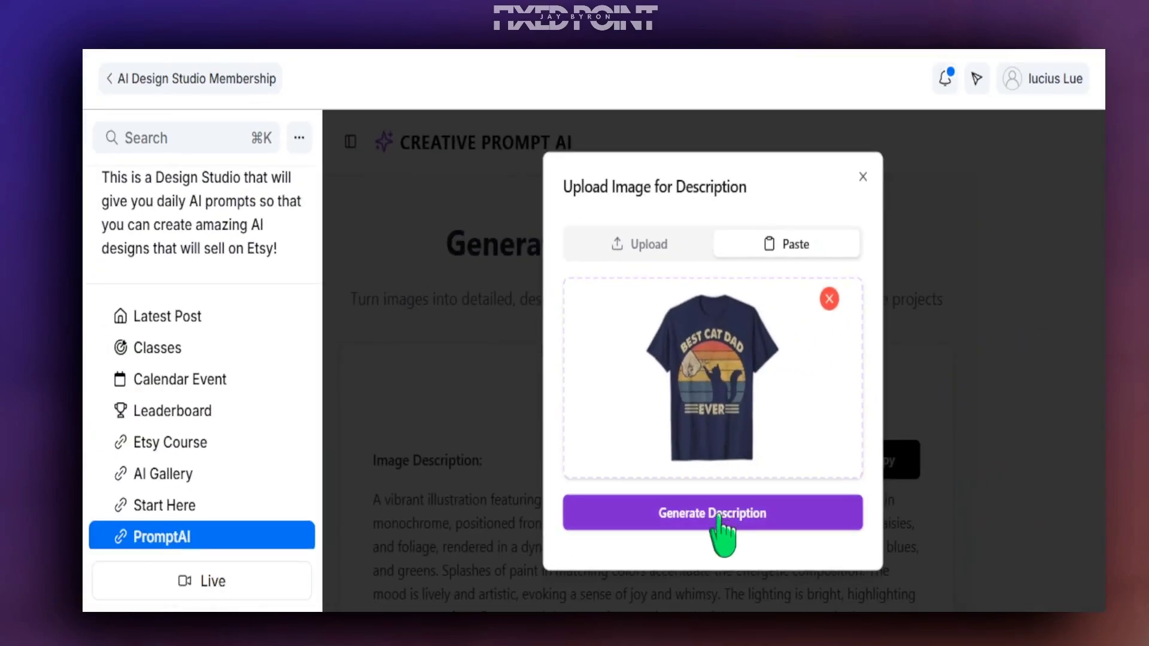
left_click(718, 516)
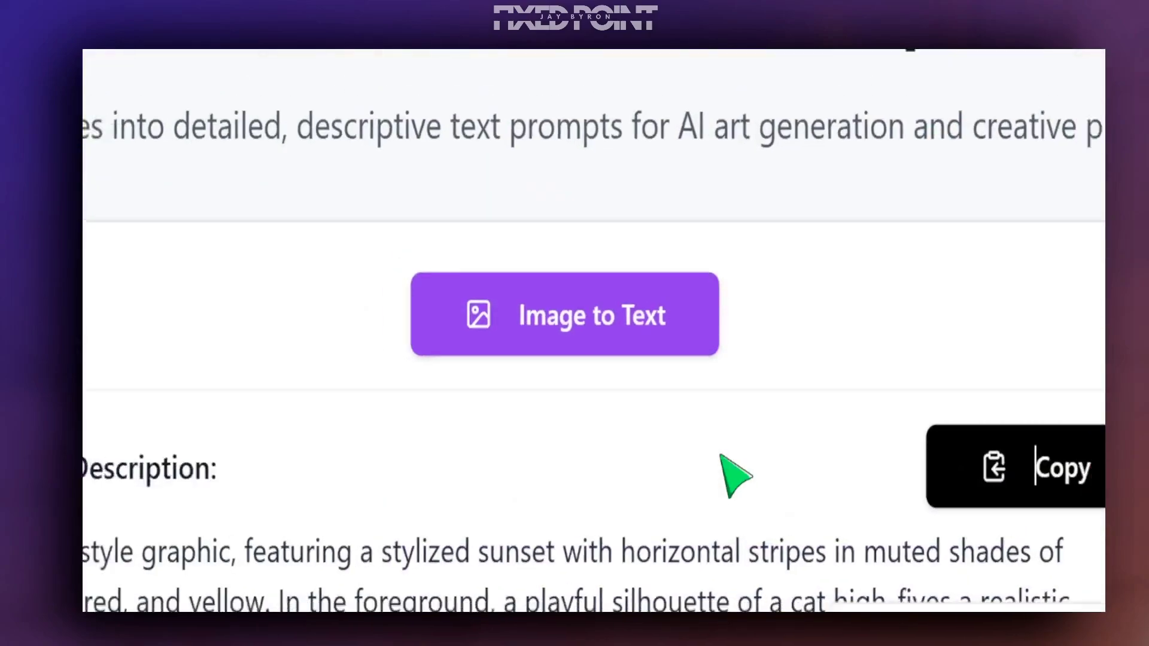
Step: Read through the generated T-shirt description, selecting the full paragraph
scroll(712, 473, "down", 3)
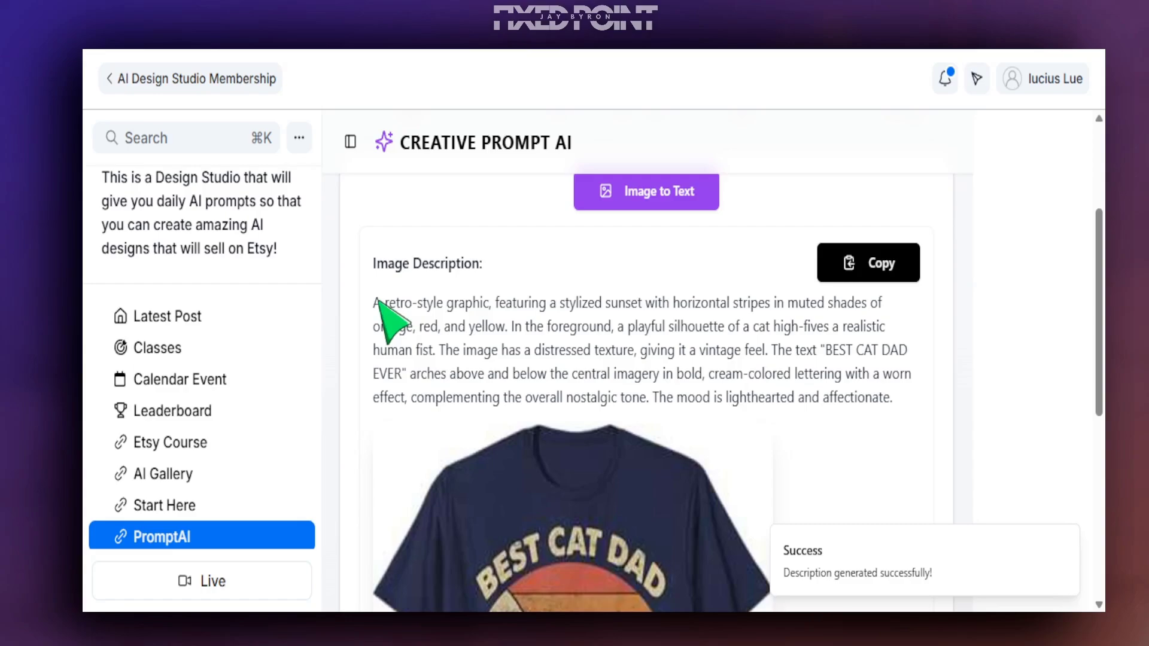
left_click_drag(376, 303, 902, 406)
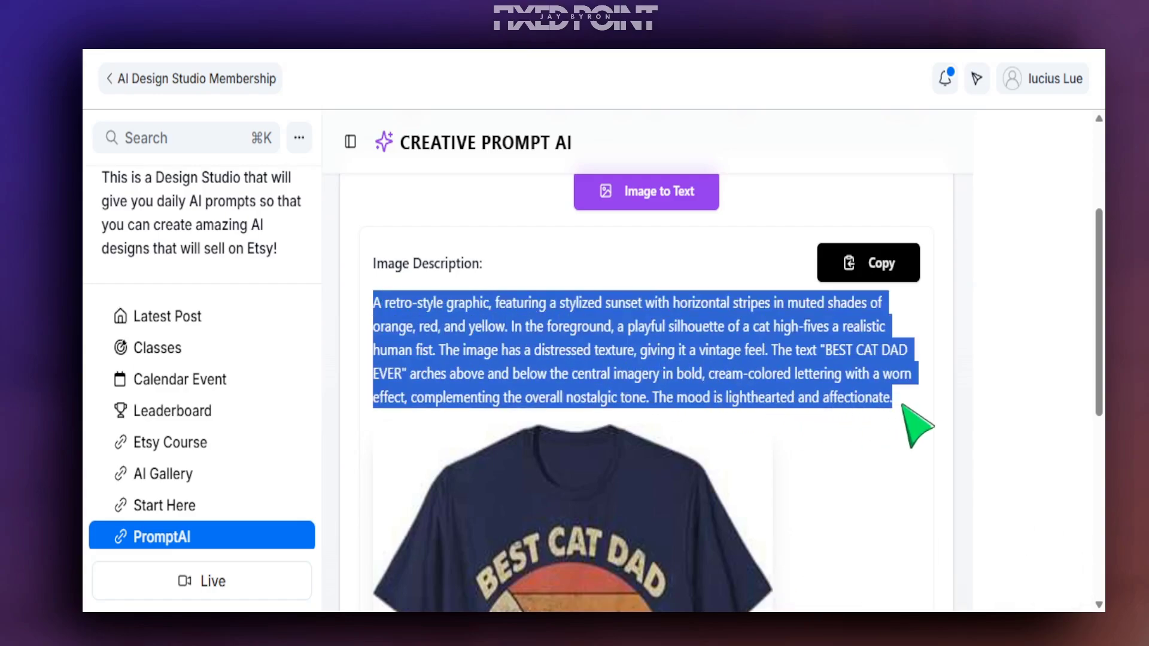
scroll(880, 446, "down", 3)
scroll(649, 437, "up", 1)
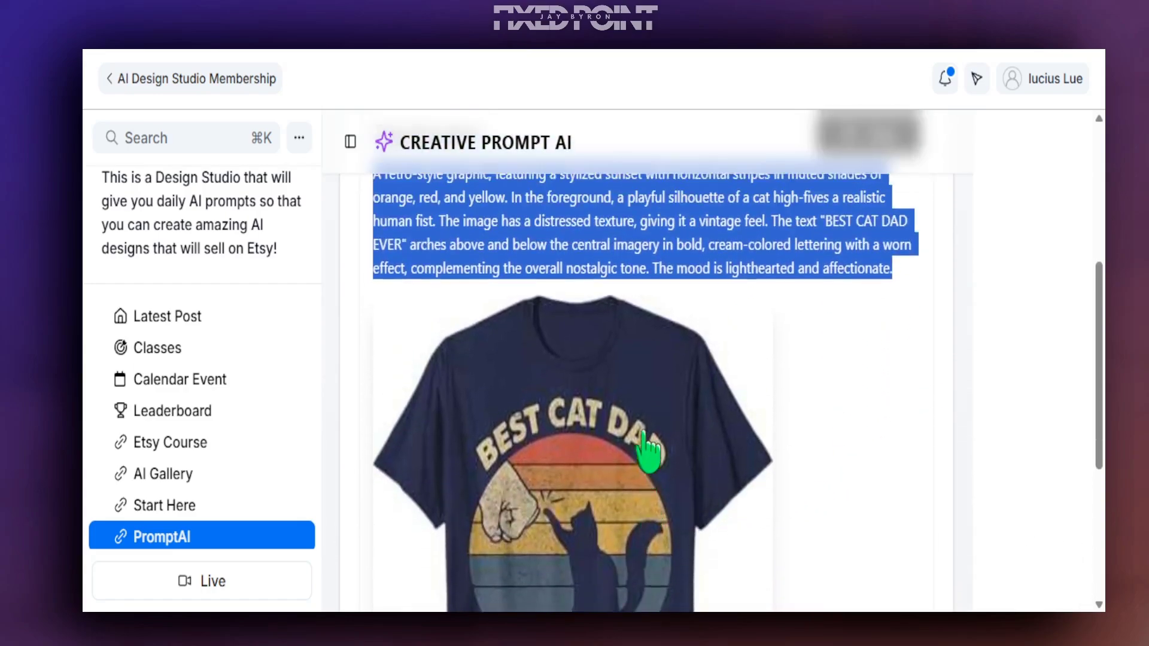
scroll(648, 453, "up", 1)
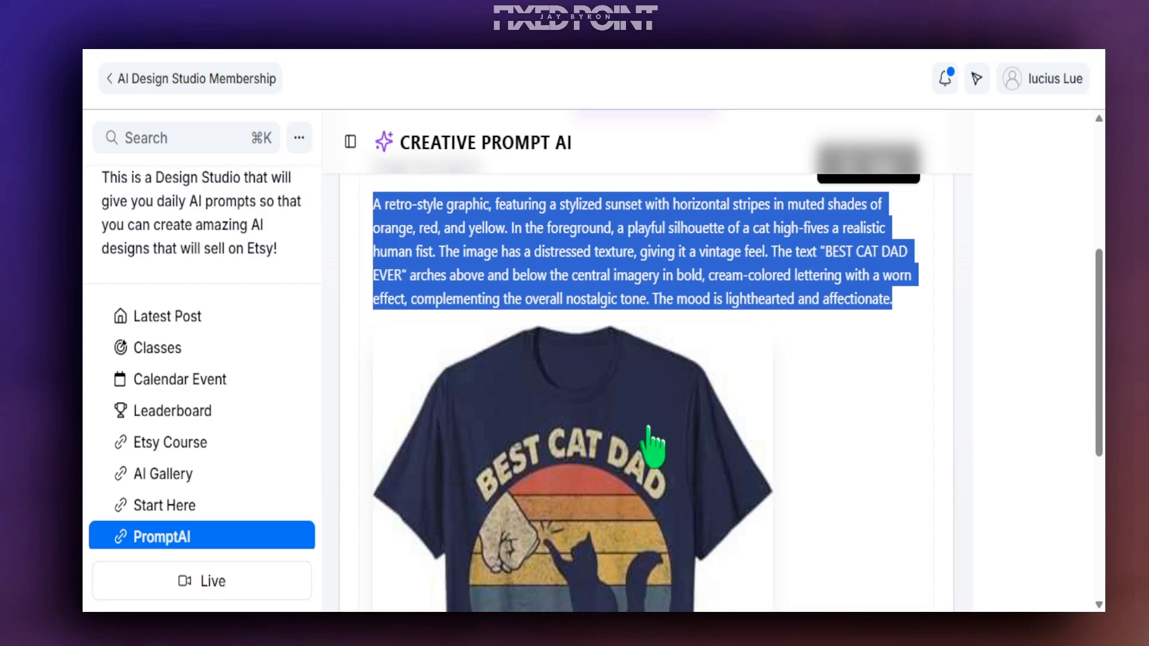
scroll(647, 453, "down", 2)
scroll(580, 487, "up", 3)
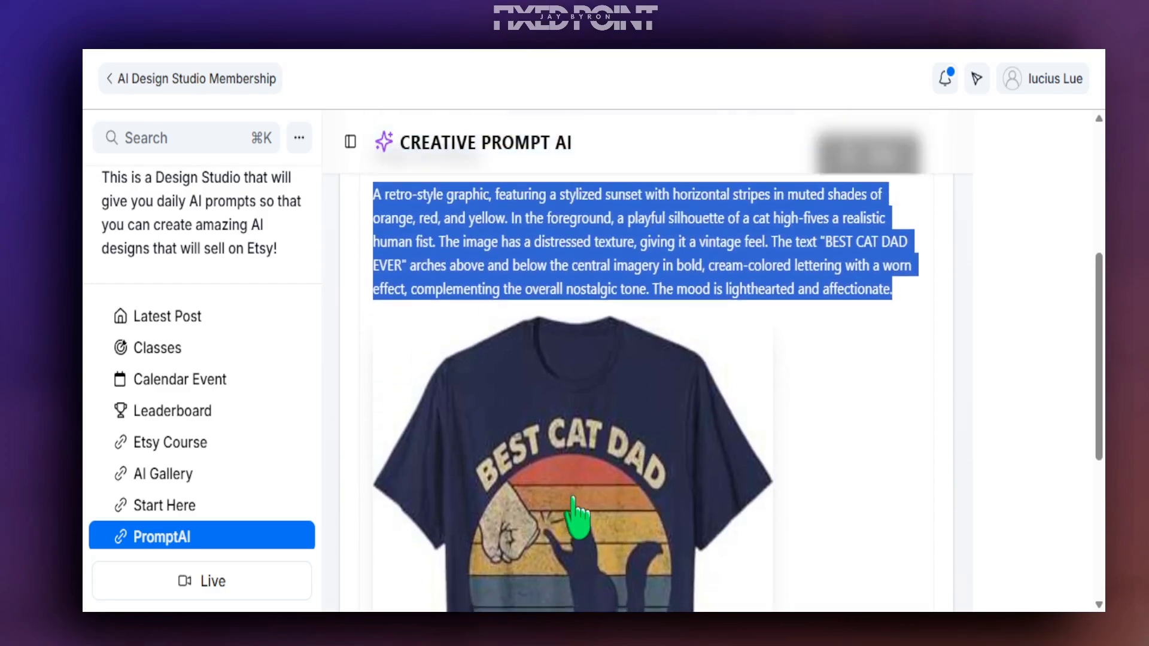
scroll(576, 521, "up", 1)
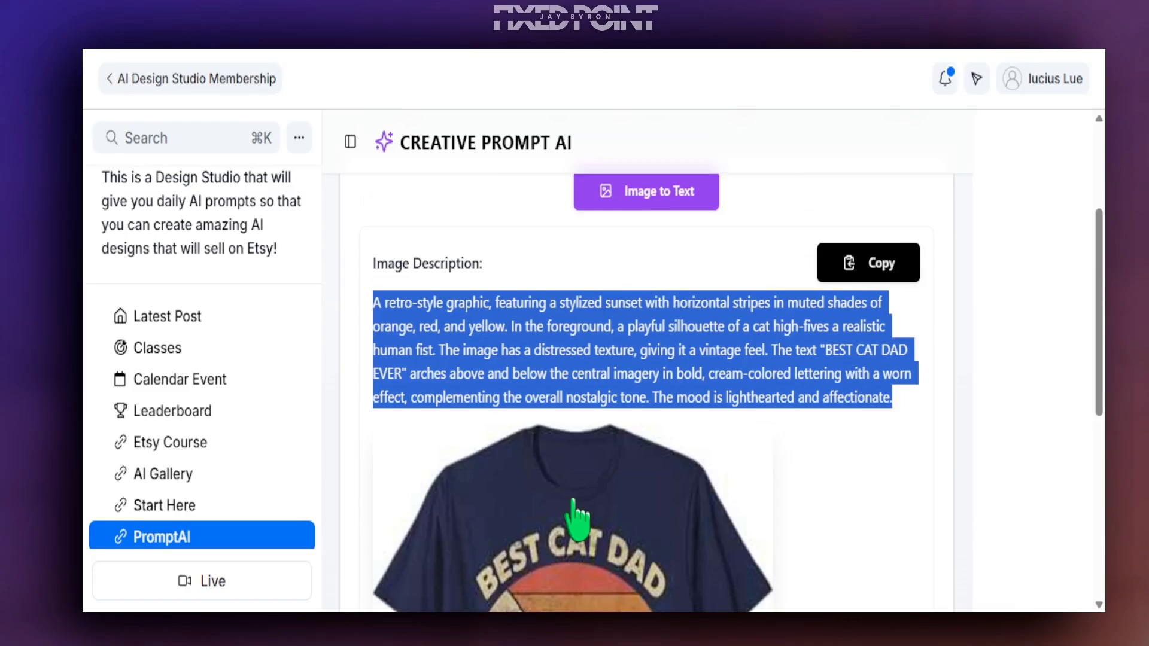
left_click(485, 359)
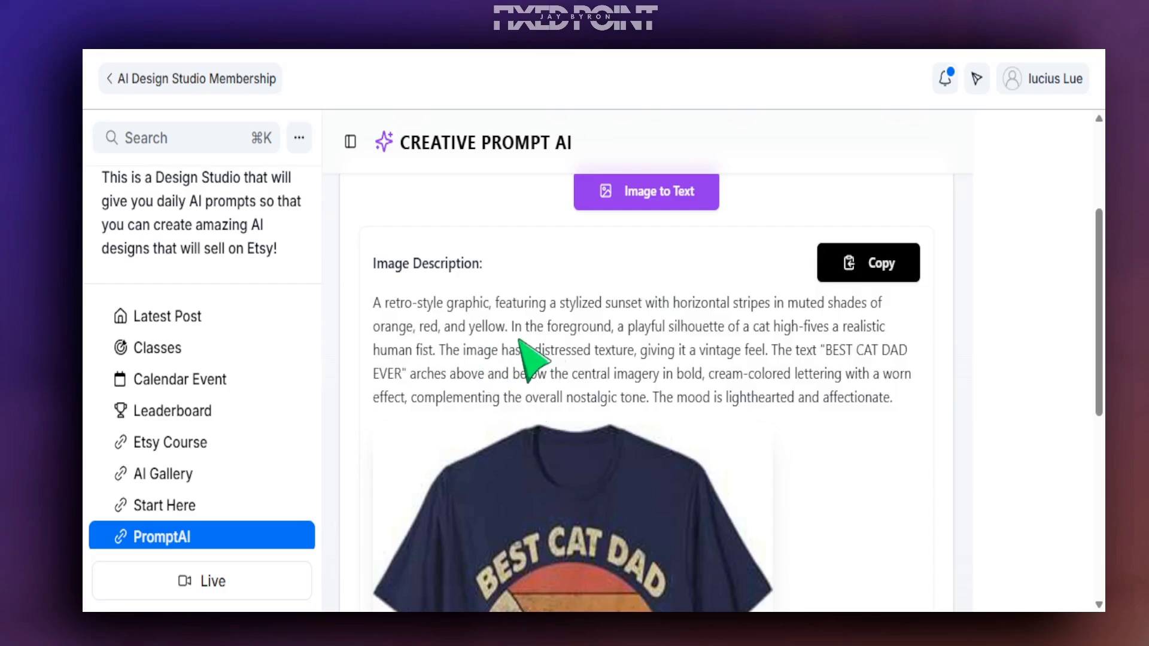
left_click_drag(374, 301, 900, 407)
left_click(901, 412)
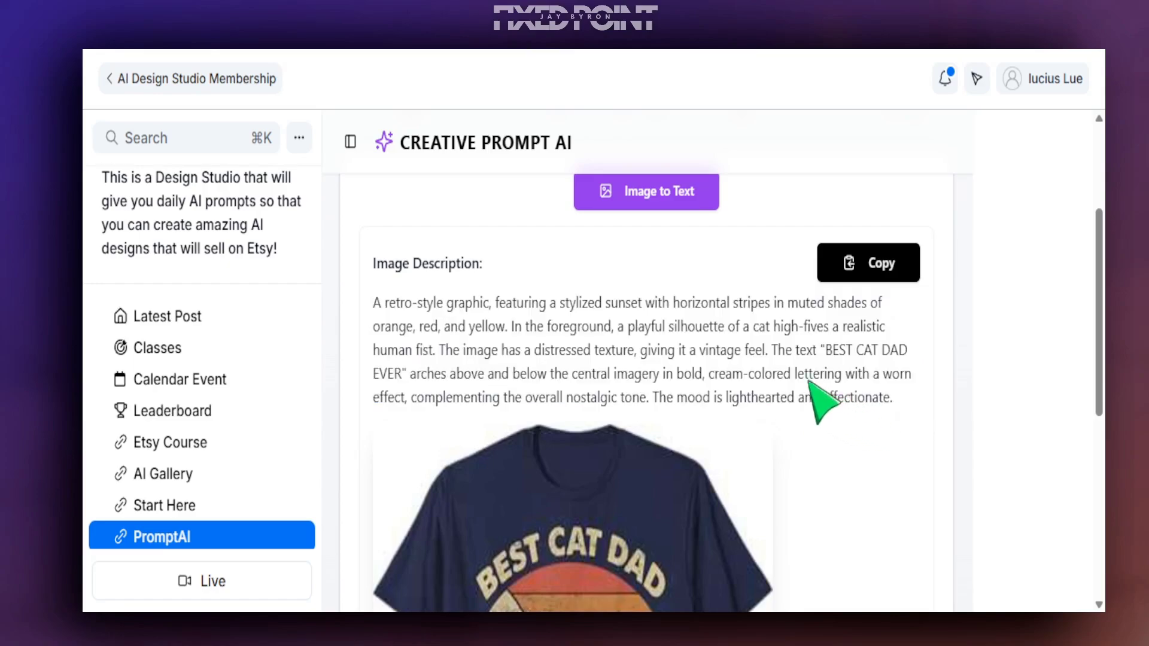
scroll(782, 389, "down", 3)
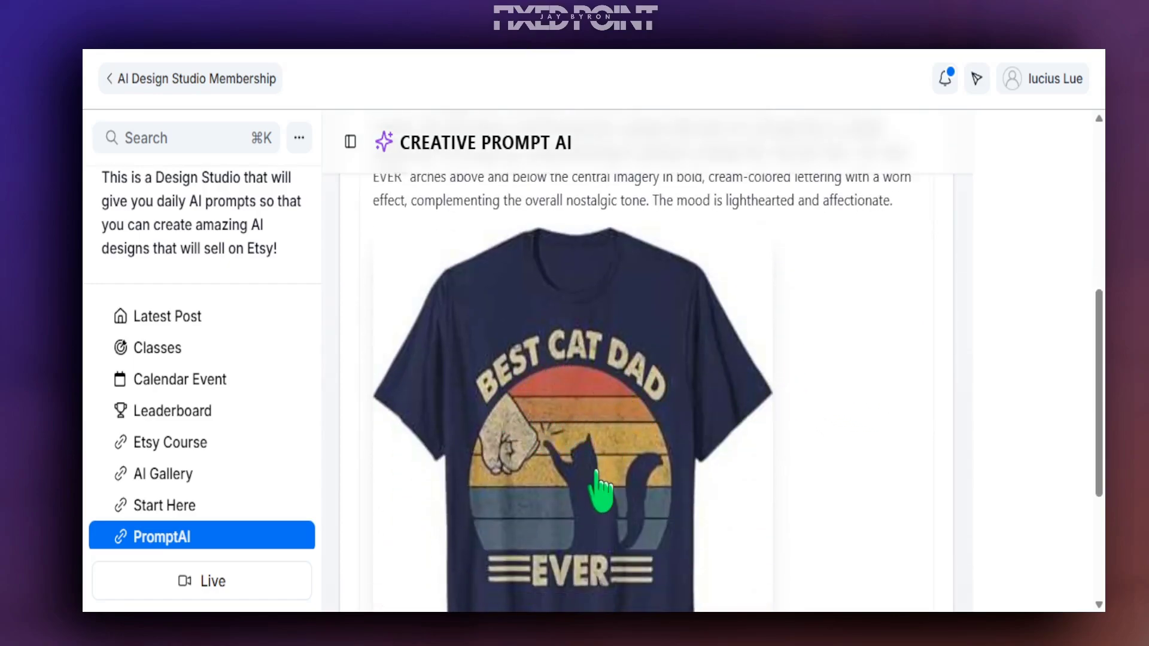
scroll(718, 483, "up", 5)
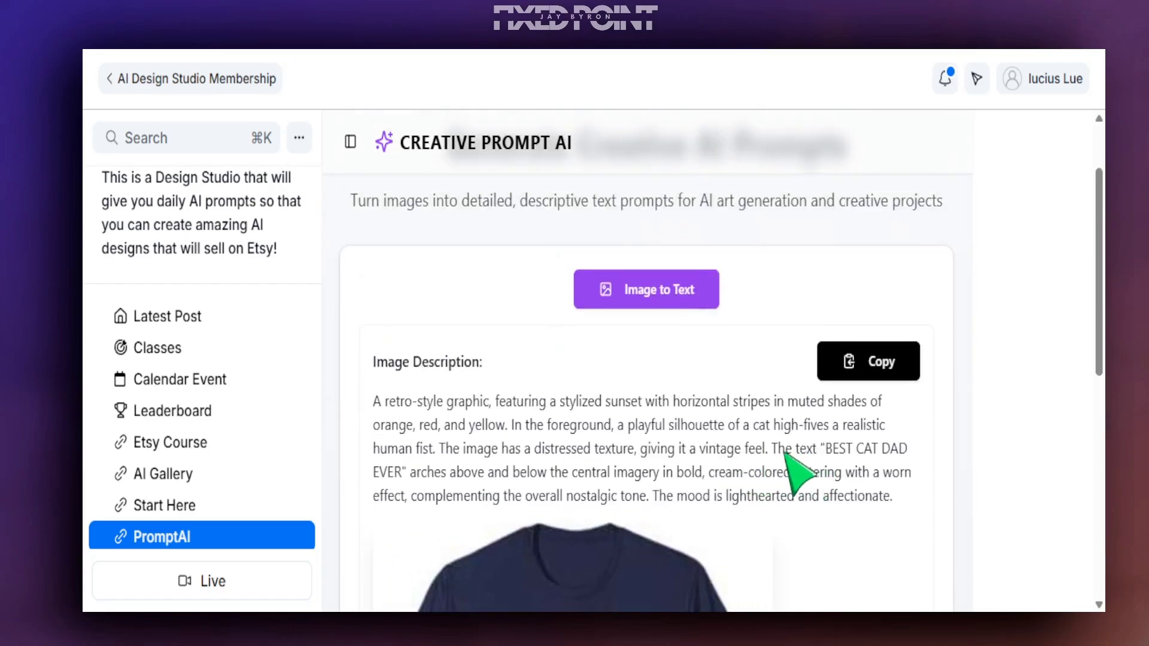
Step: Highlight 'BEST CAT DAD EVER' and the arching-text wording, then copy the description
left_click_drag(774, 447, 400, 474)
scroll(419, 478, "down", 2)
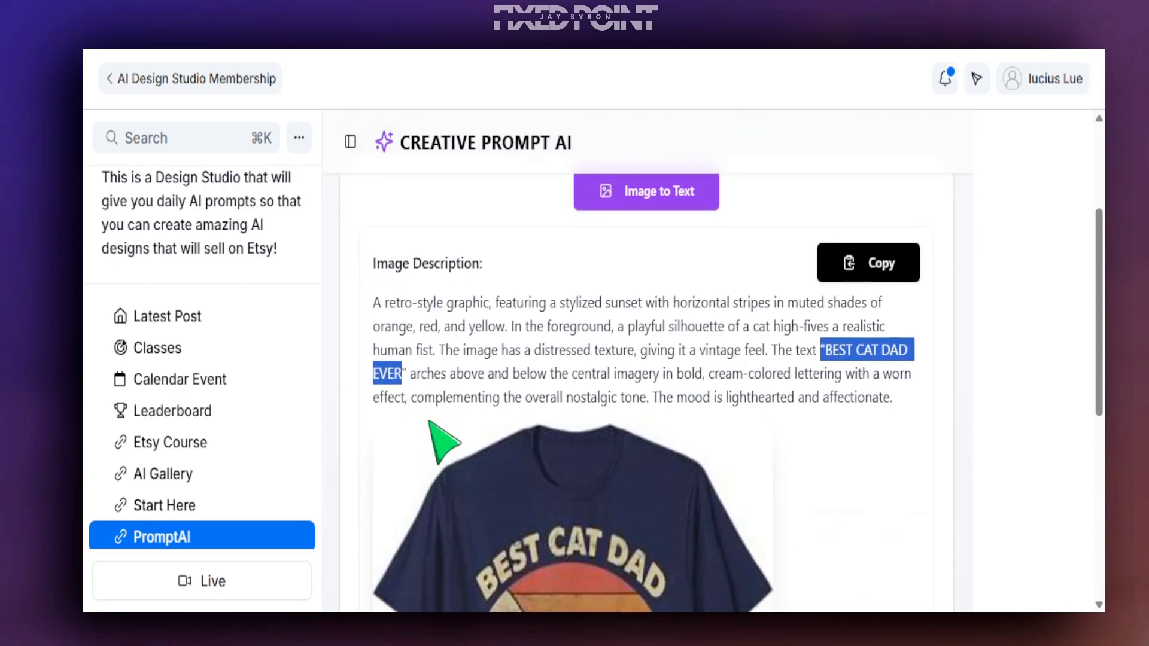
left_click(412, 378)
left_click_drag(411, 378, 685, 383)
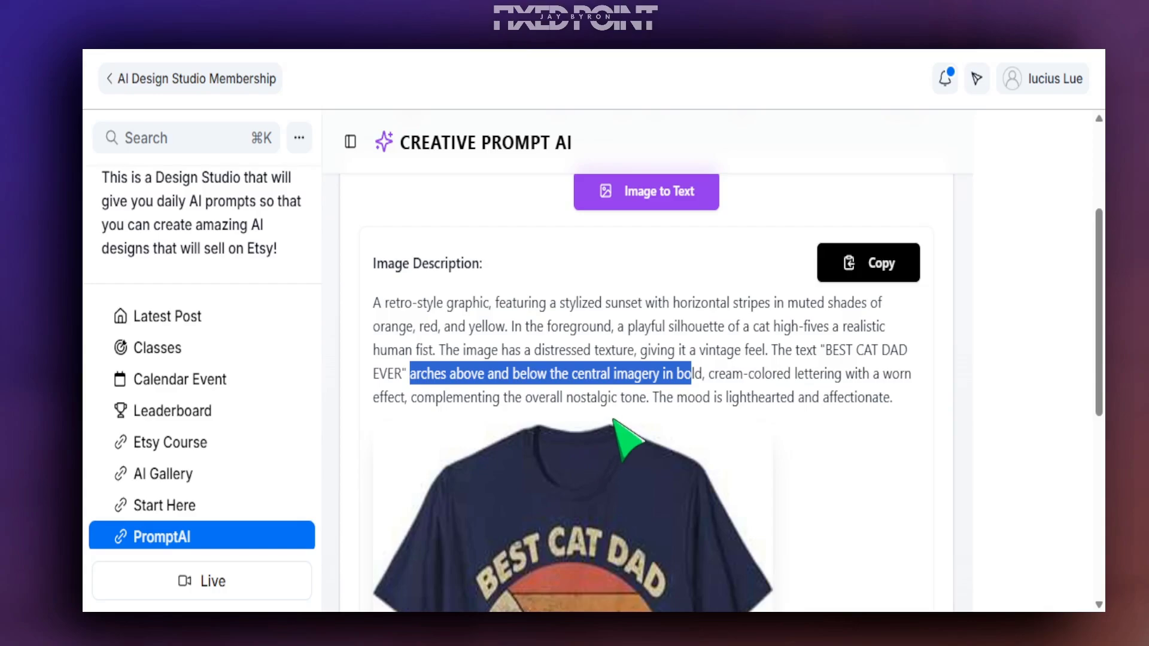
scroll(634, 443, "down", 3)
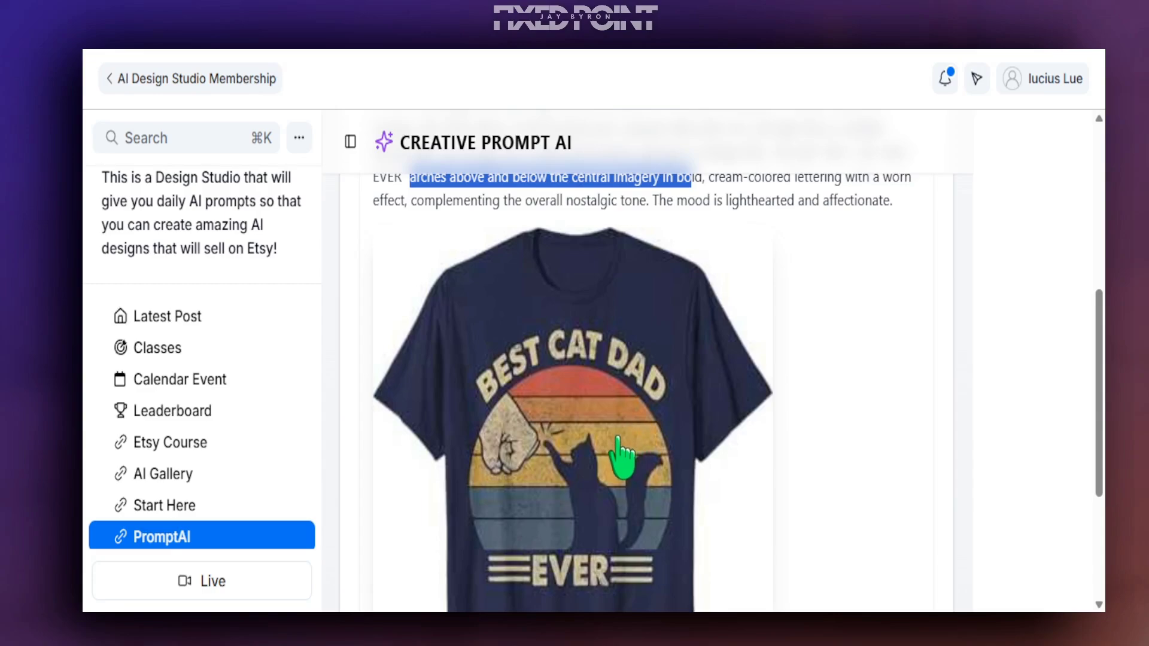
scroll(623, 455, "up", 3)
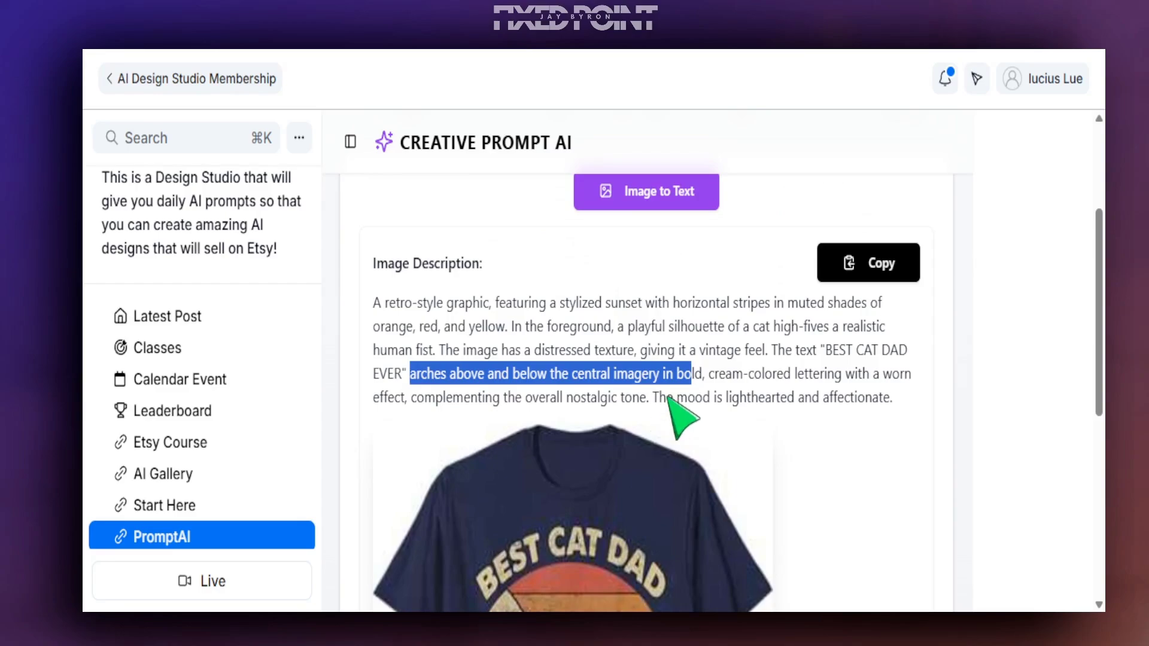
scroll(699, 412, "up", 2)
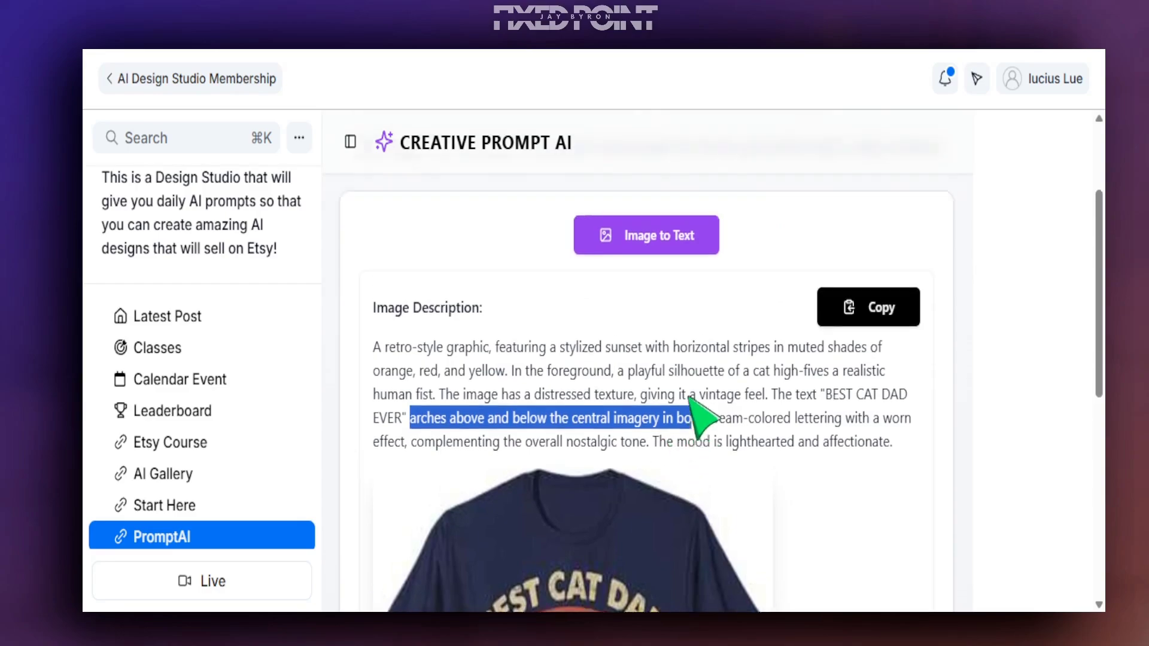
scroll(831, 419, "down", 4)
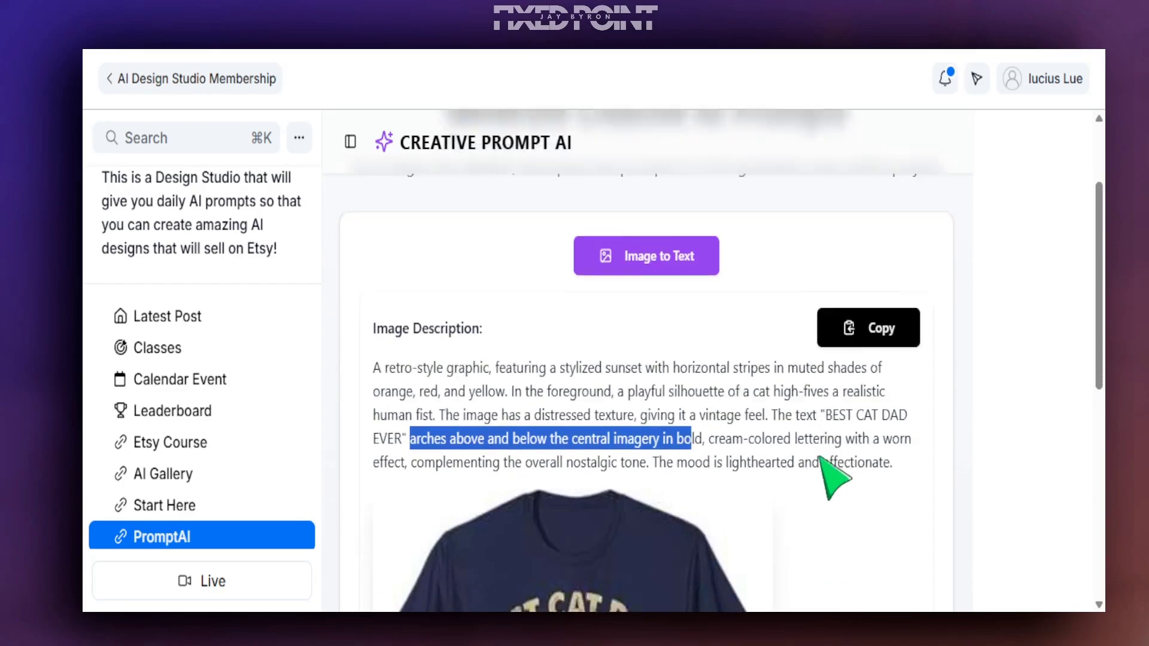
scroll(867, 240, "up", 2)
left_click(860, 264)
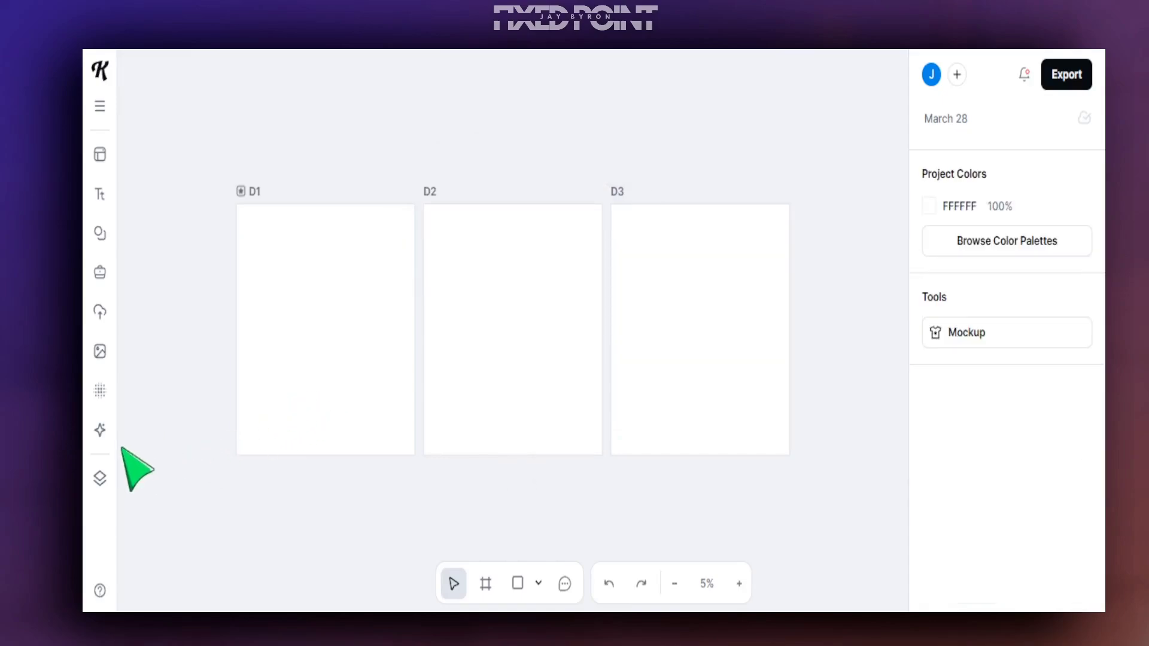
Step: Generate designs in Kittl's AI Image Generator from the pasted description using the Ideogram model
left_click(100, 429)
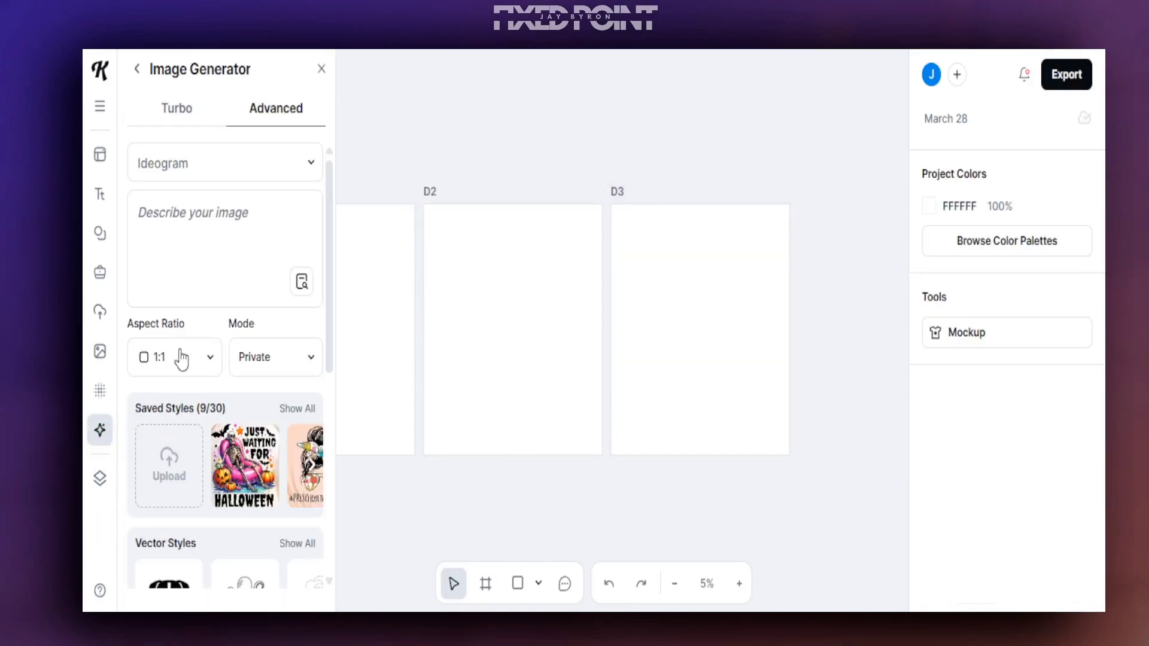
left_click(201, 222)
key("ctrl+v")
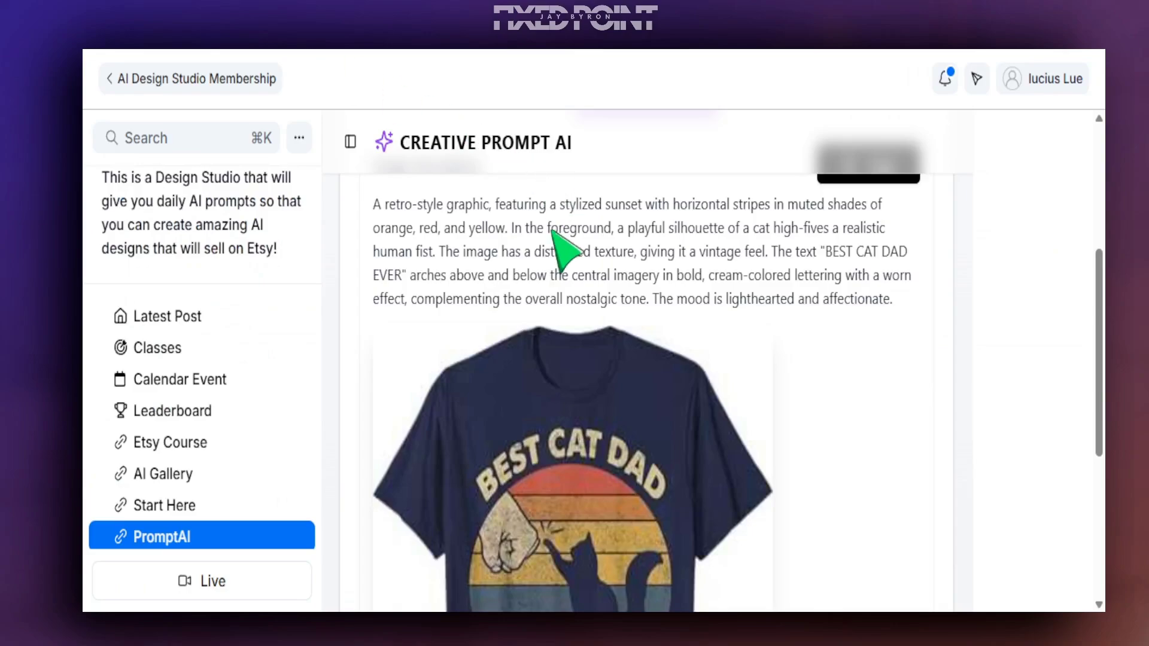
scroll(541, 244, "up", 4)
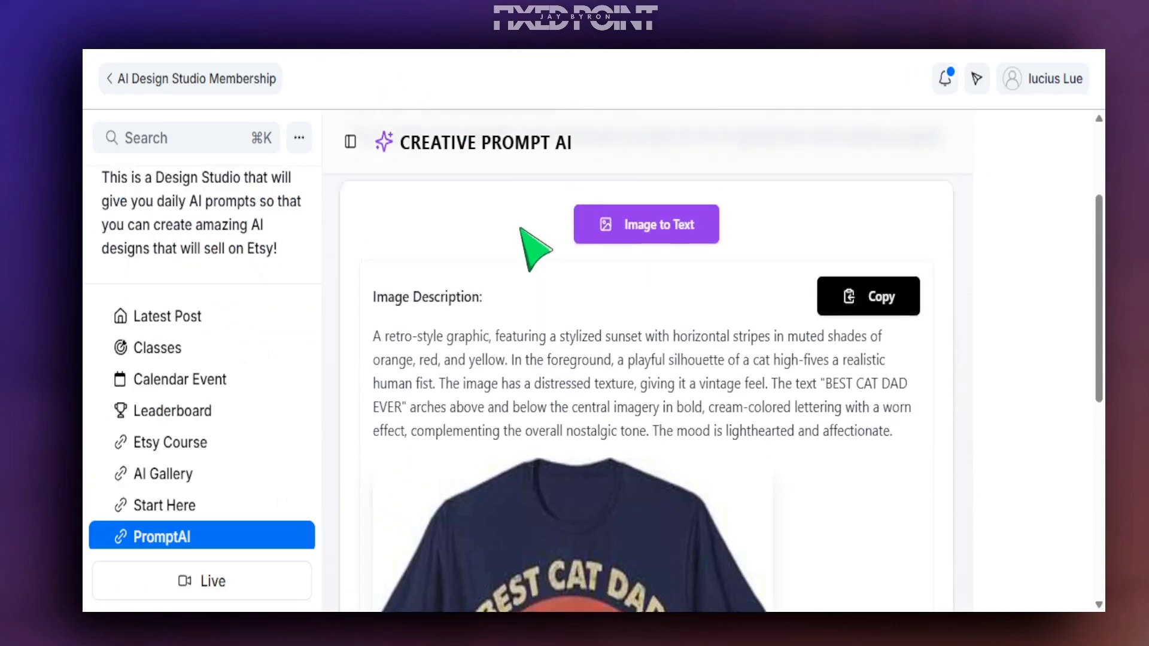
scroll(712, 315, "down", 4)
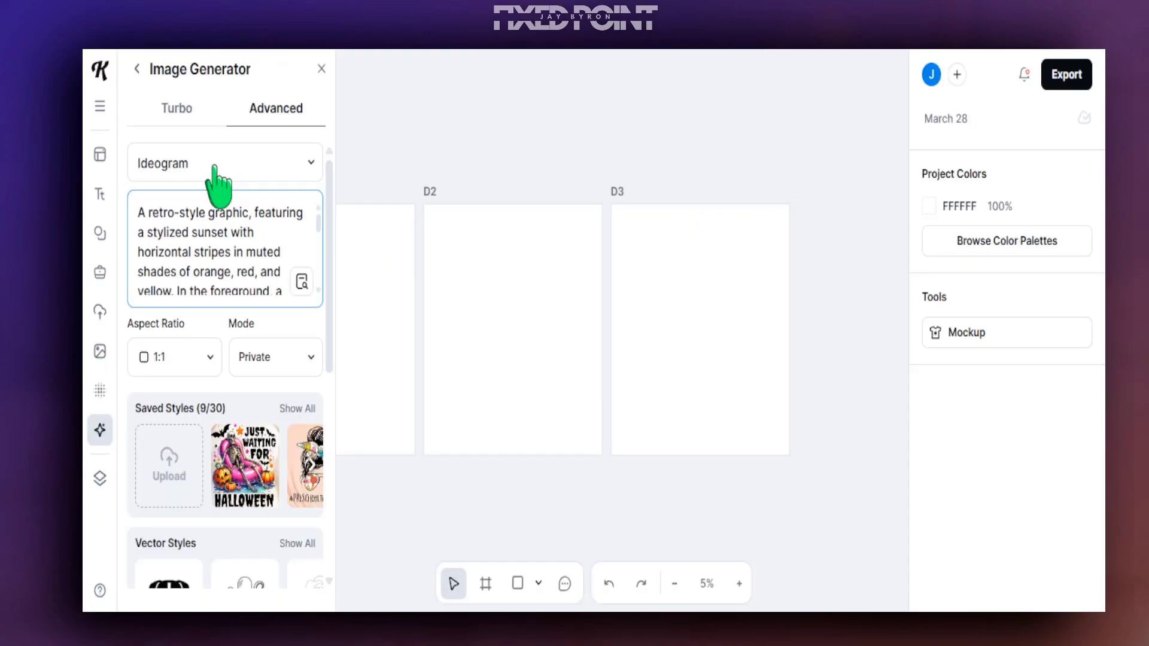
left_click(217, 171)
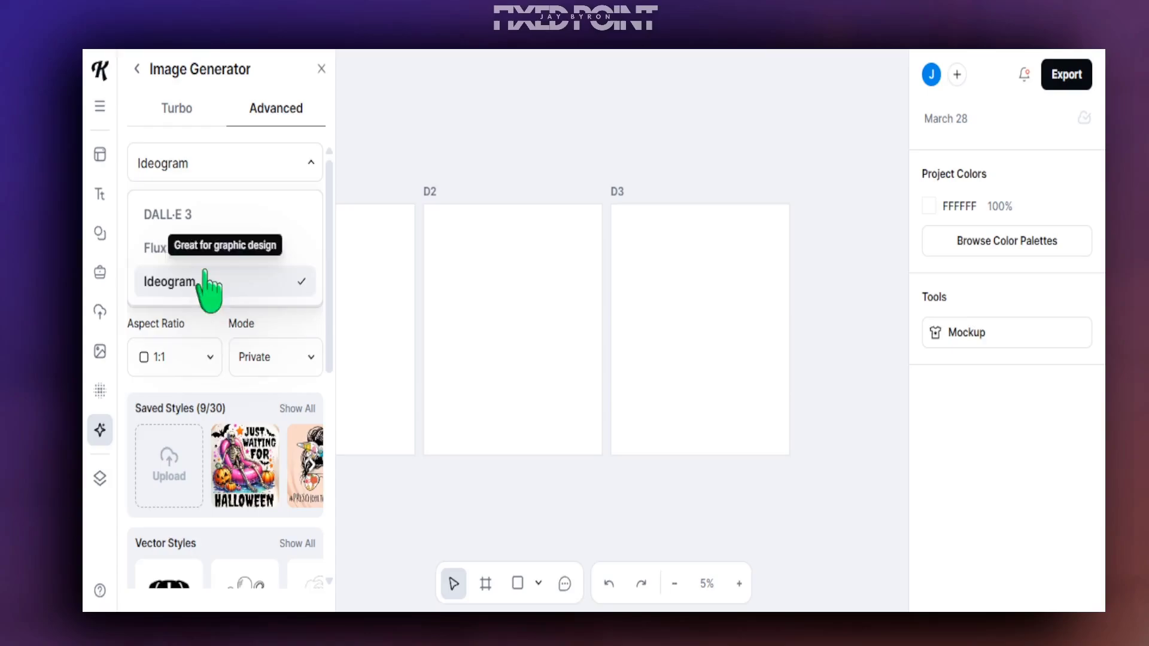
left_click(145, 133)
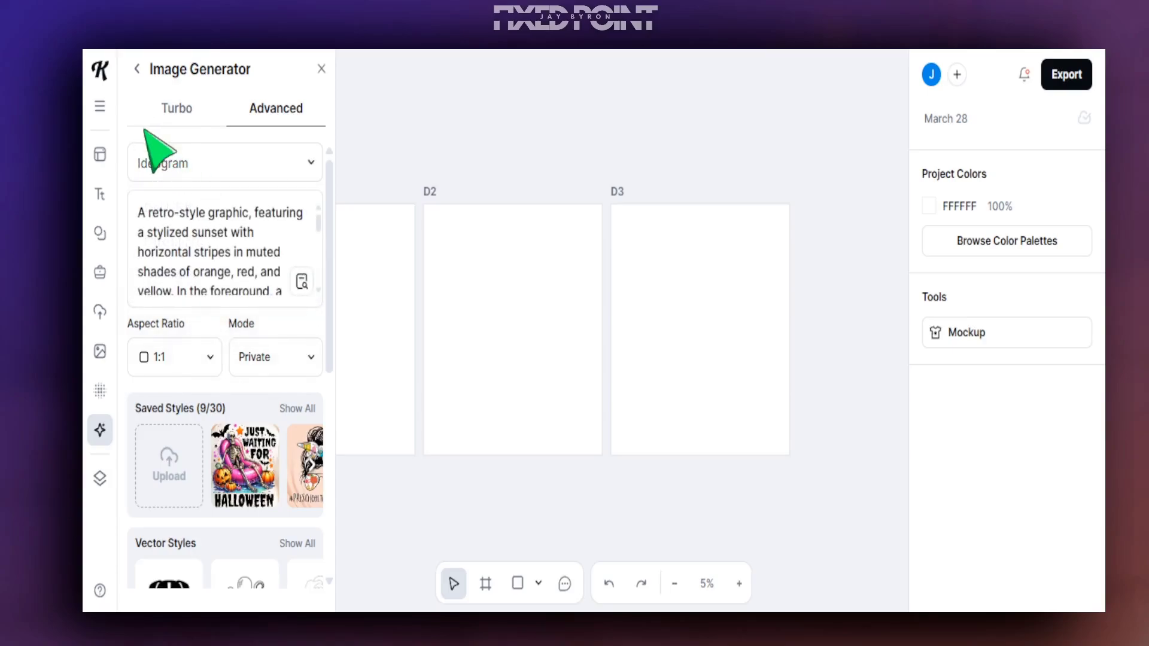
scroll(243, 335, "down", 3)
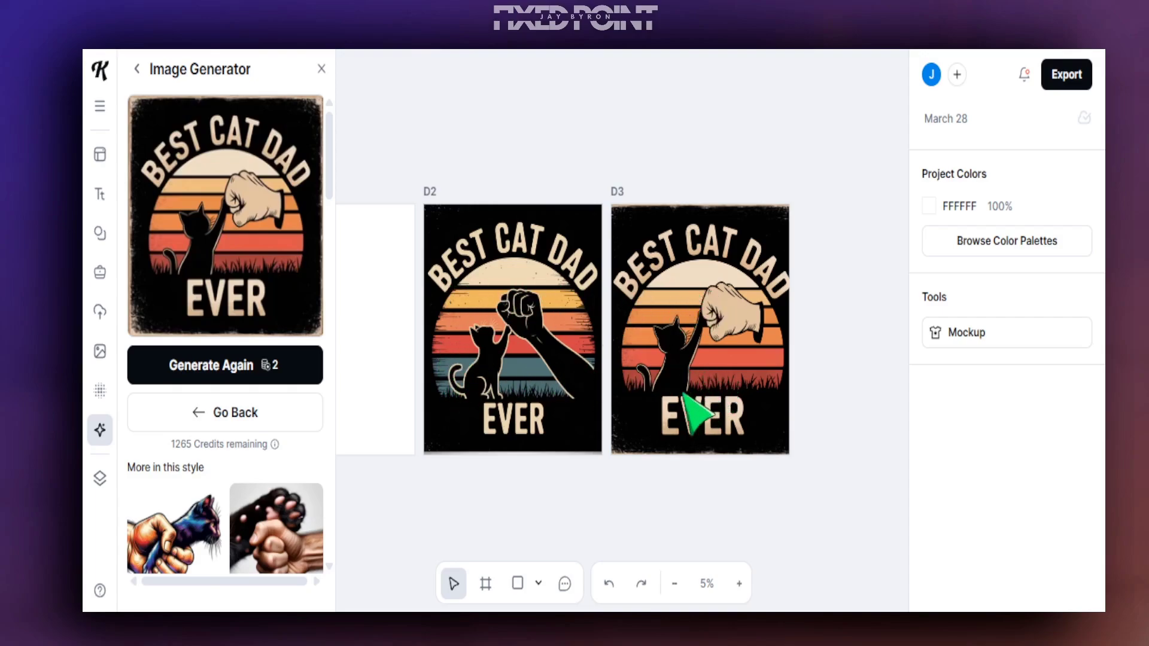
key("Escape")
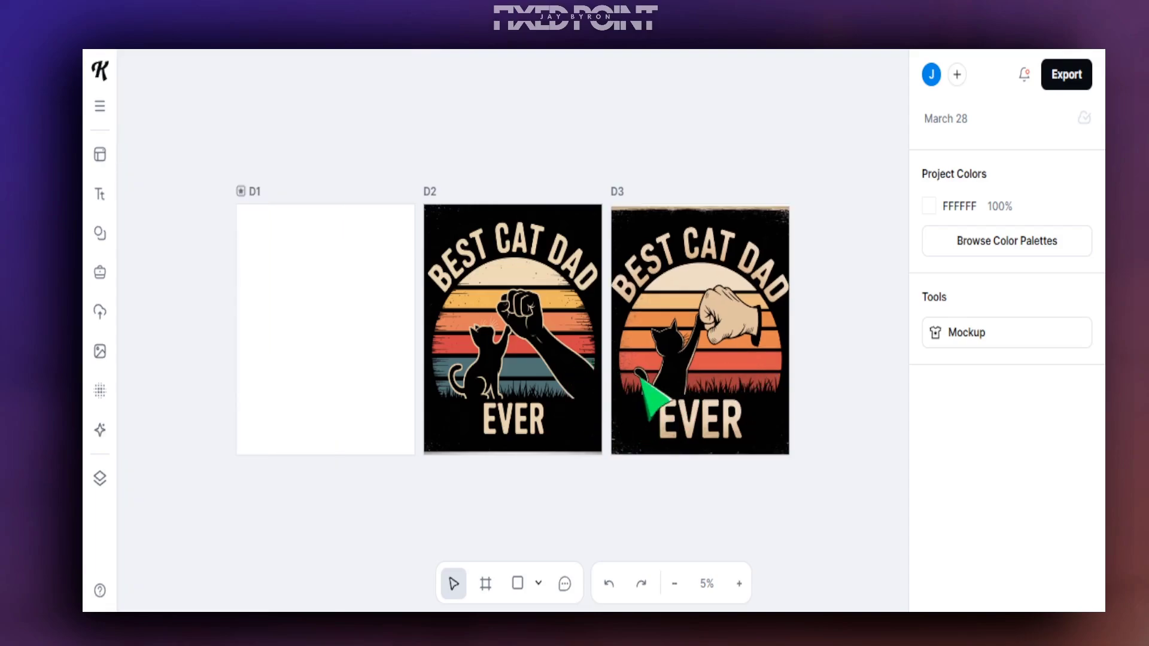
Step: Remove the background from the design on artboard D3
left_click(663, 390)
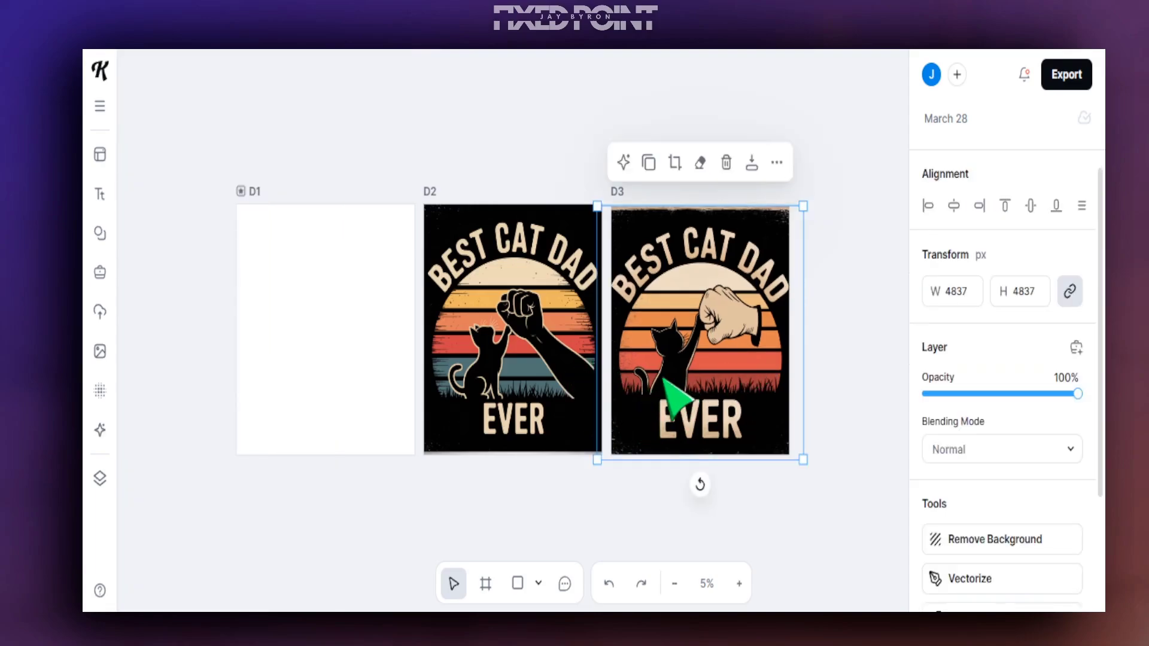
left_click(997, 542)
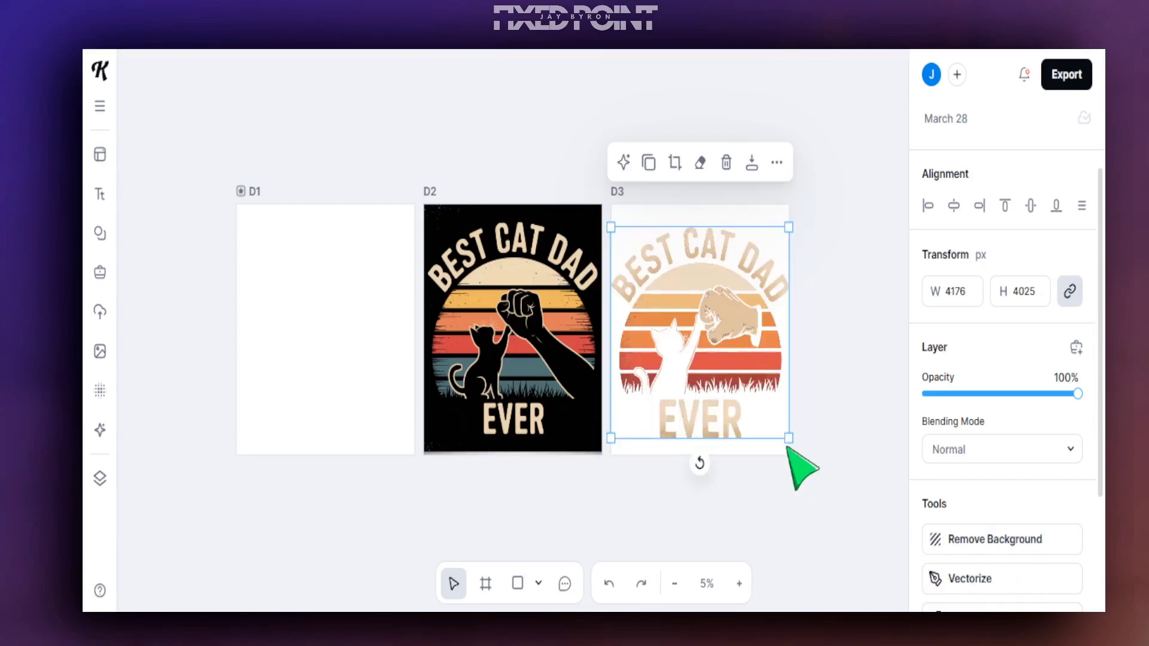
left_click(828, 498)
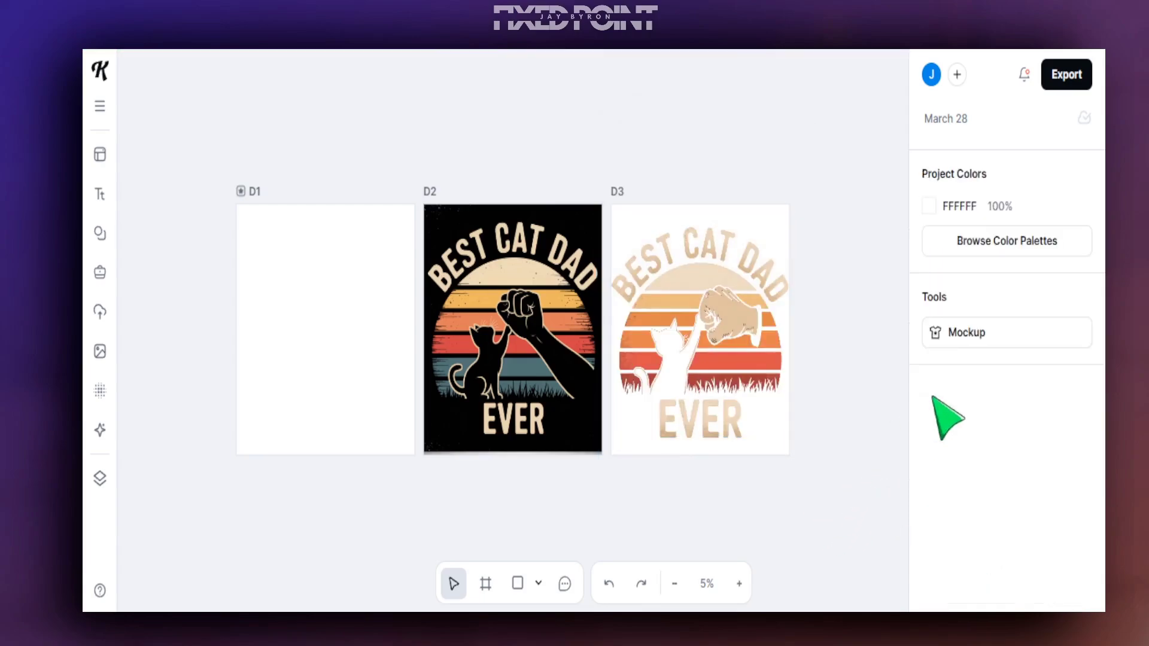
Step: Mock up the third artboard on a black (000000) T-shirt and shift the design down-right
left_click(962, 338)
left_click(882, 389)
left_click(883, 497)
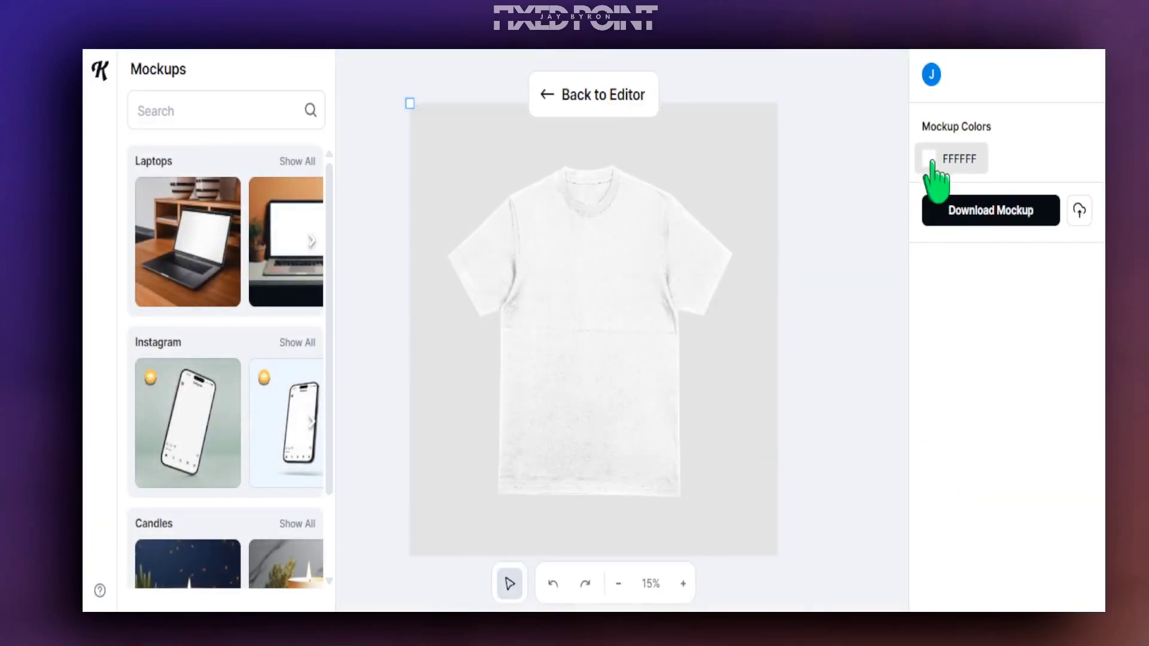
left_click(932, 164)
left_click_drag(800, 277, 698, 385)
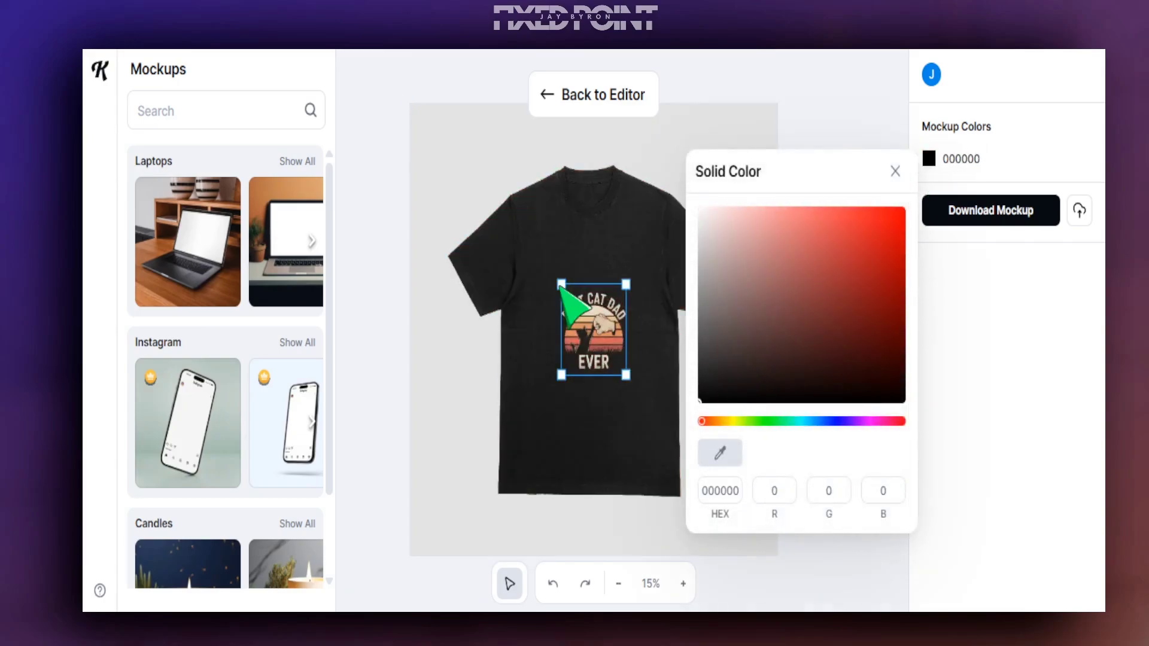
left_click(526, 282)
left_click_drag(556, 326, 585, 360)
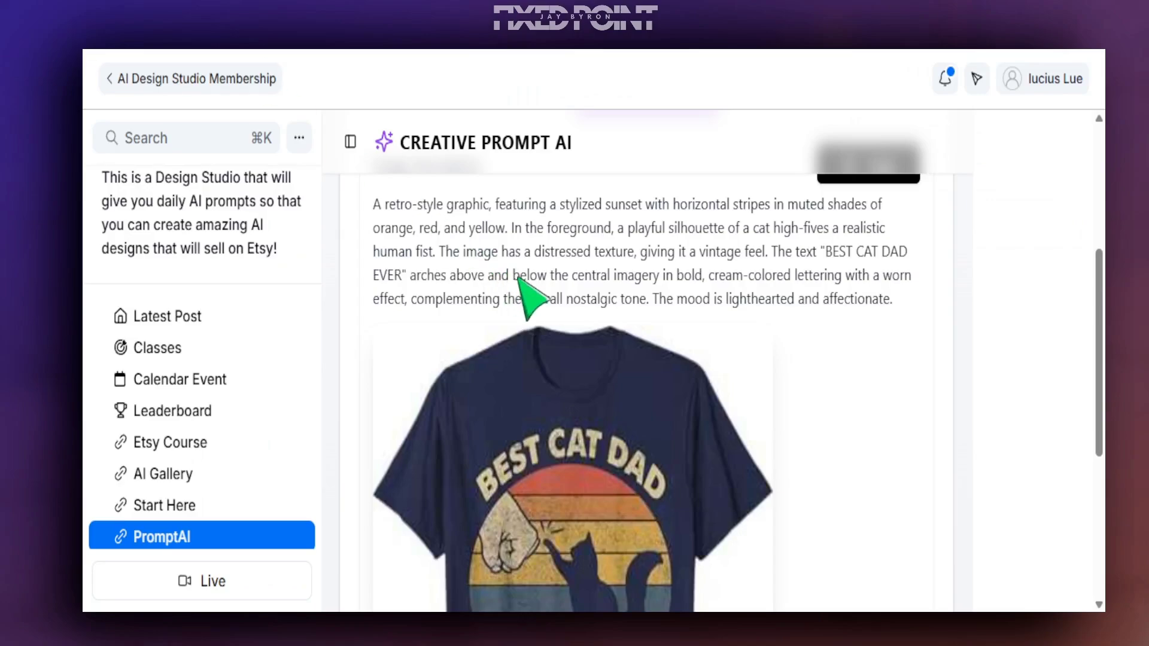
scroll(688, 509, "down", 5)
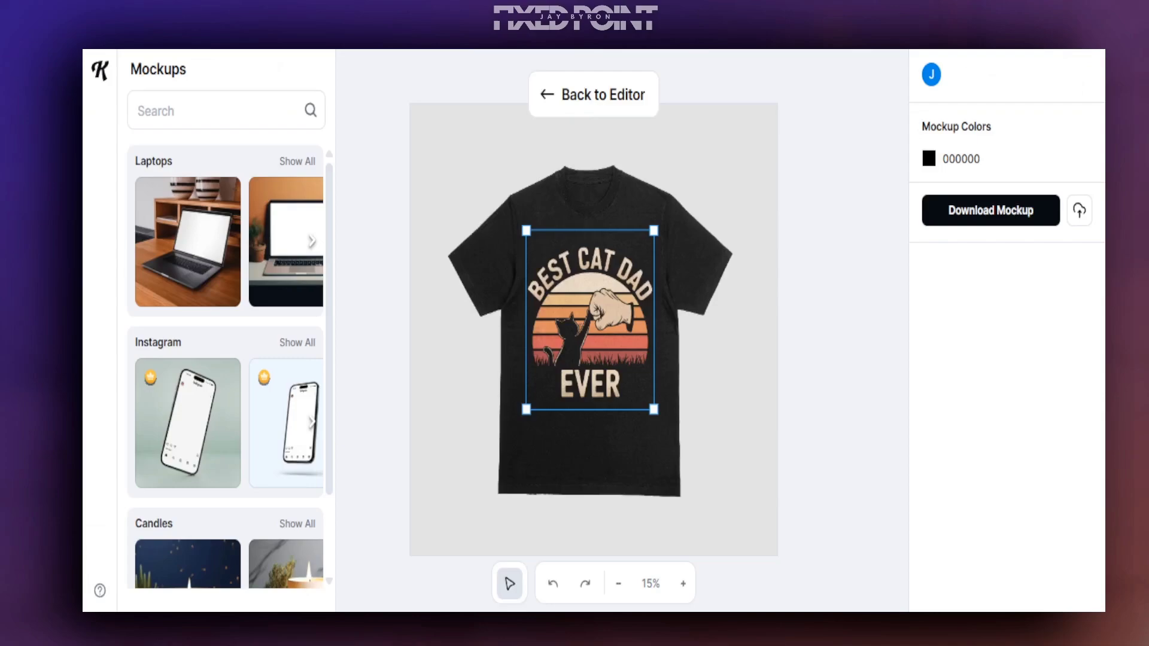
Step: Enlarge the BEST CAT DAD EVER design and nudge it up across the shirt's chest
left_click_drag(661, 410, 609, 353)
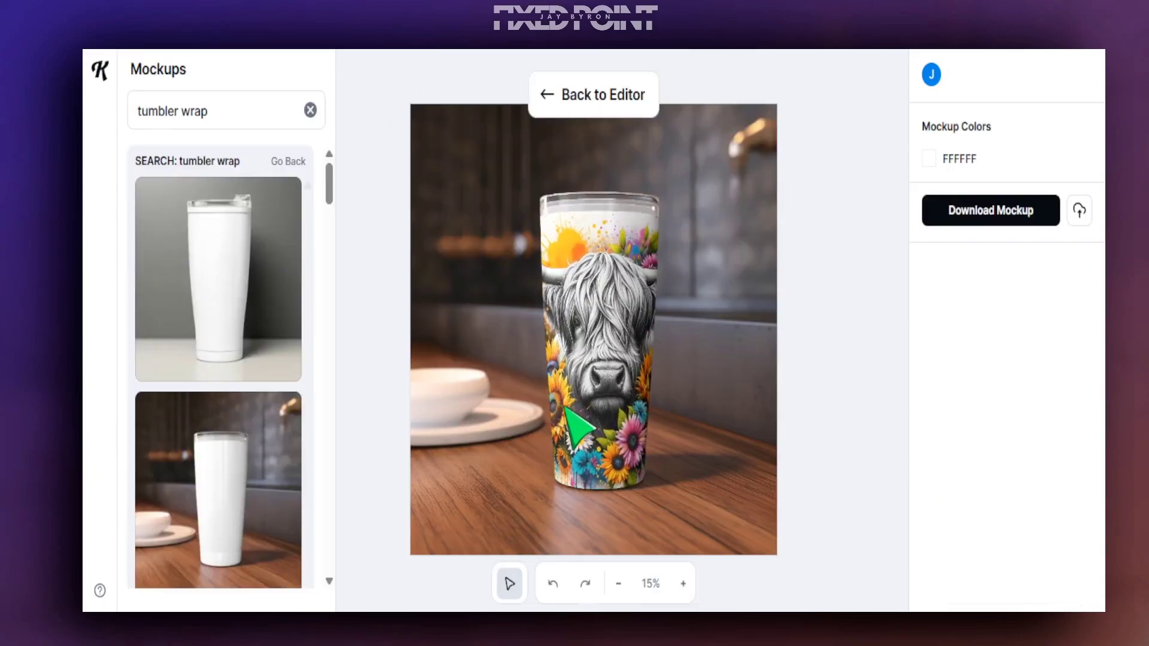
mouse_move(565, 407)
left_mouse_down()
mouse_move(570, 395)
mouse_move(557, 395)
left_mouse_up()
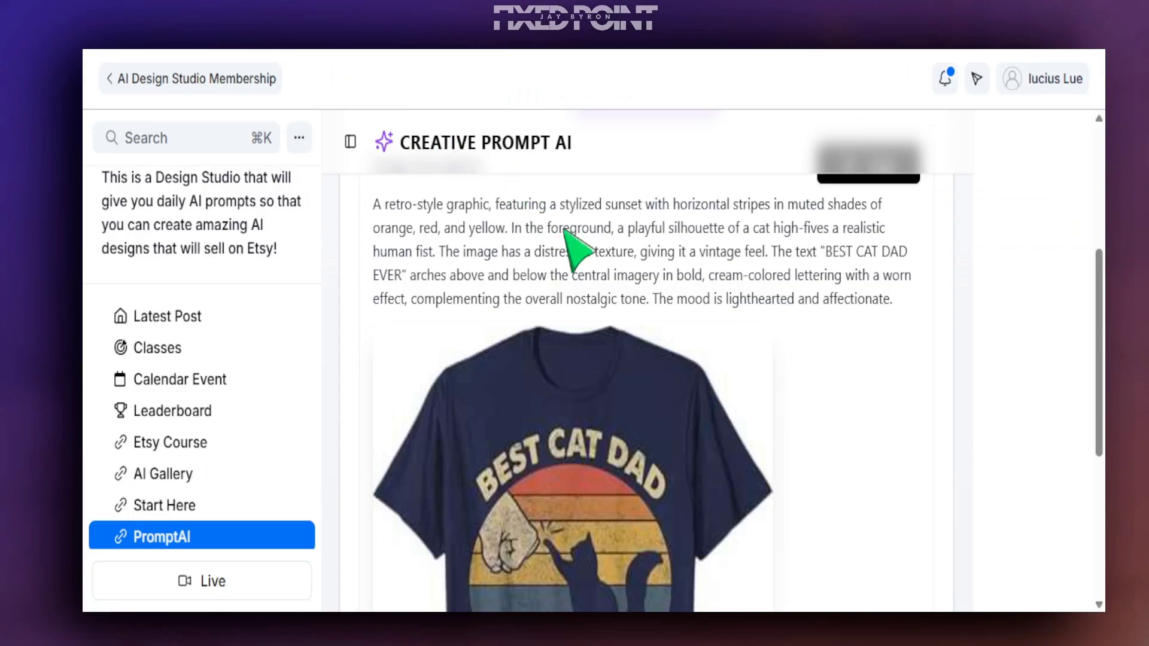
scroll(646, 575, "up", 2)
scroll(647, 575, "up", 2)
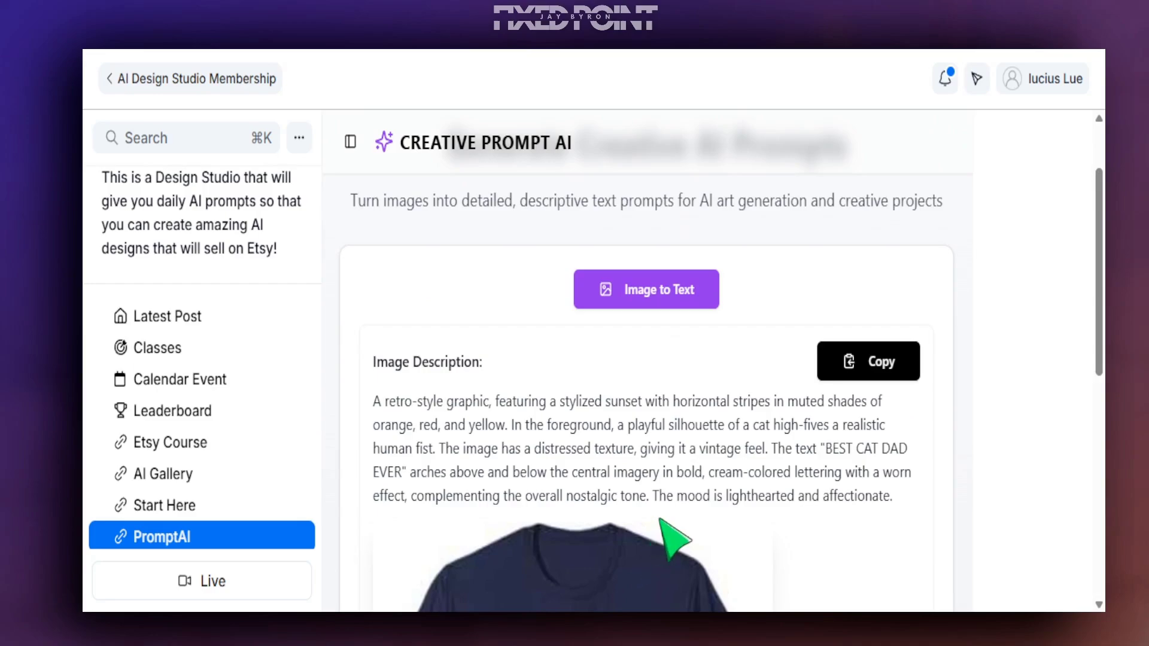
scroll(661, 520, "down", 4)
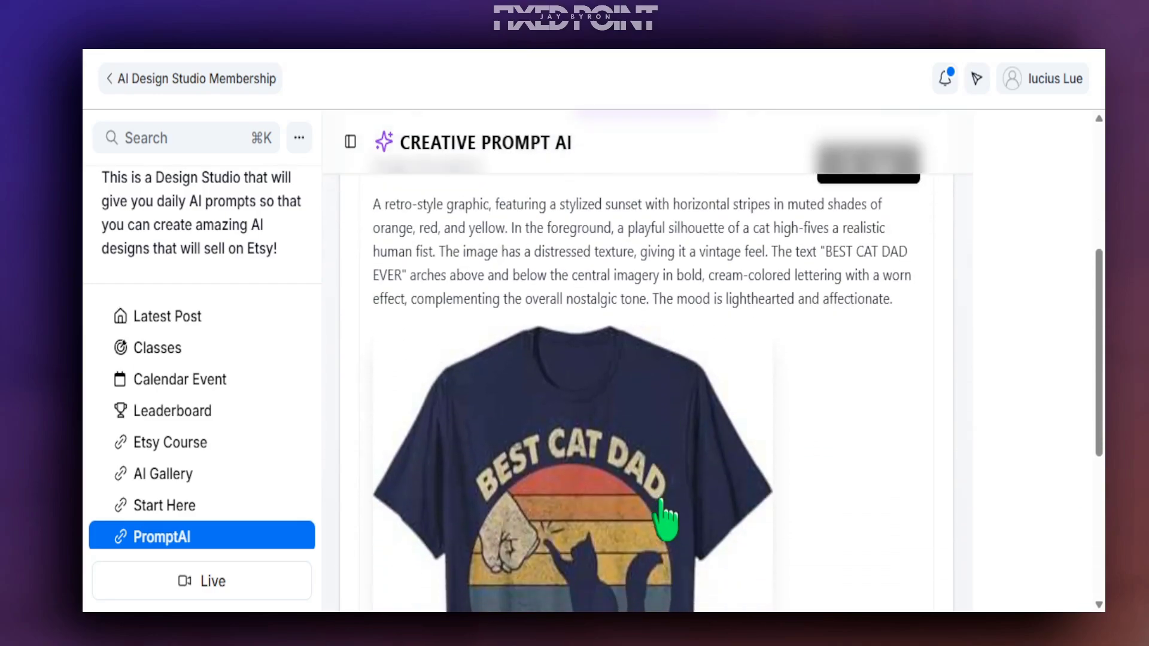
scroll(662, 515, "down", 2)
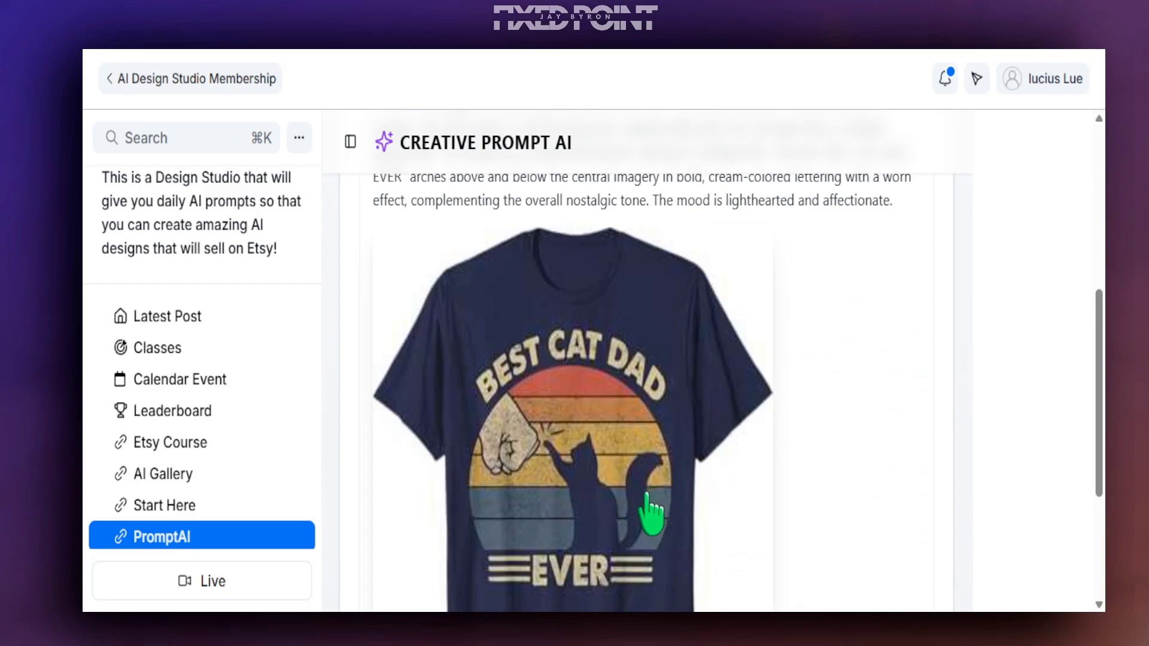
scroll(598, 365, "up", 4)
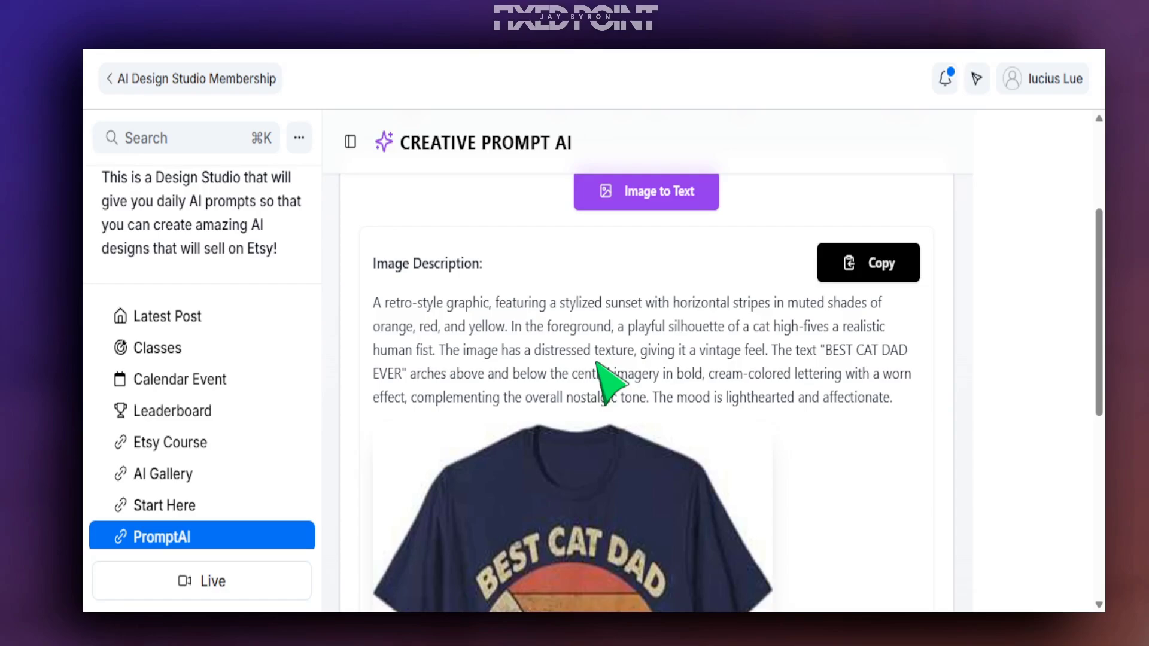